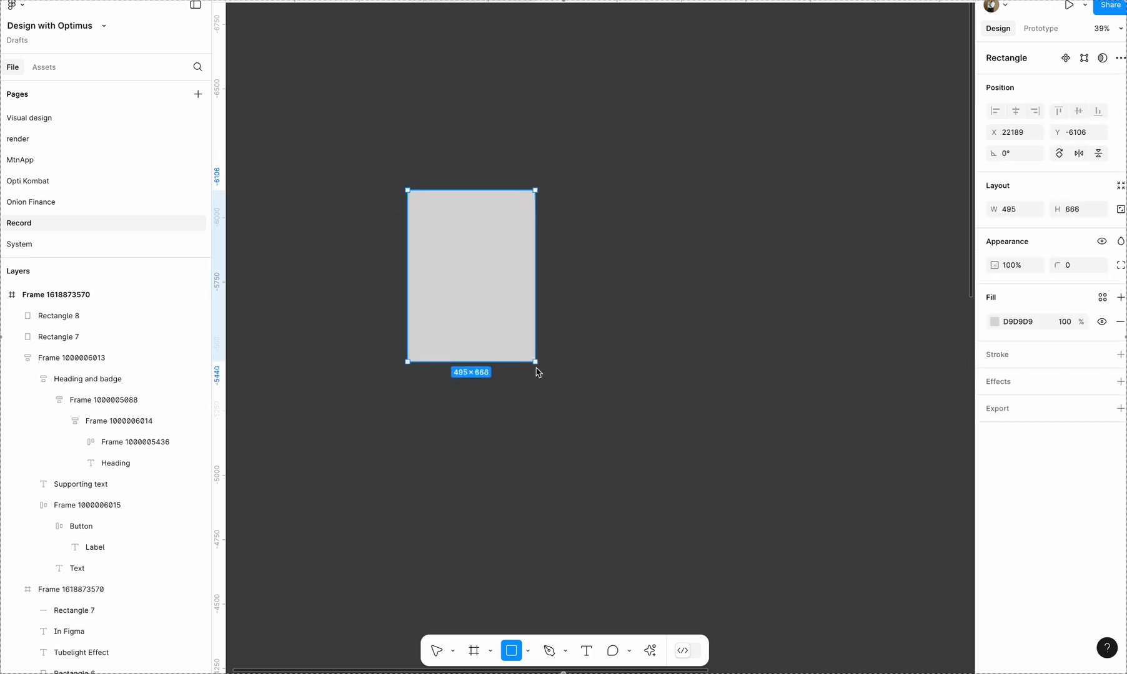
- Change the grey rectangle's solid fill to an angular gradient
{"action": "left_click", "coordinate": [997, 322]}
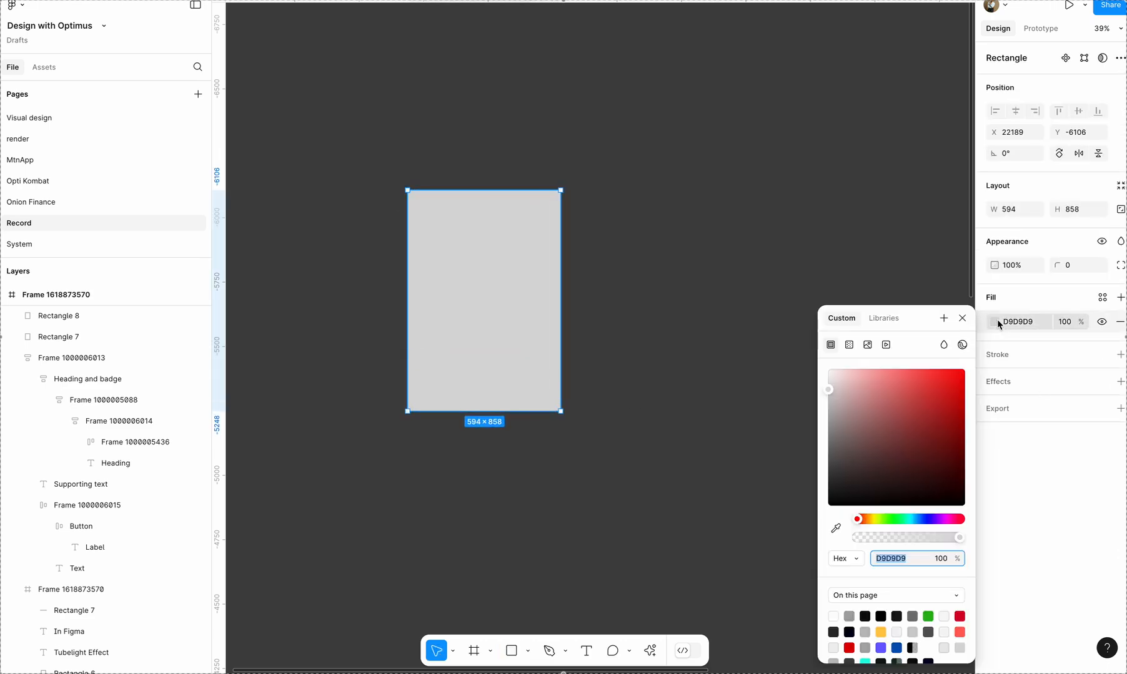
{"action": "left_click", "coordinate": [847, 345]}
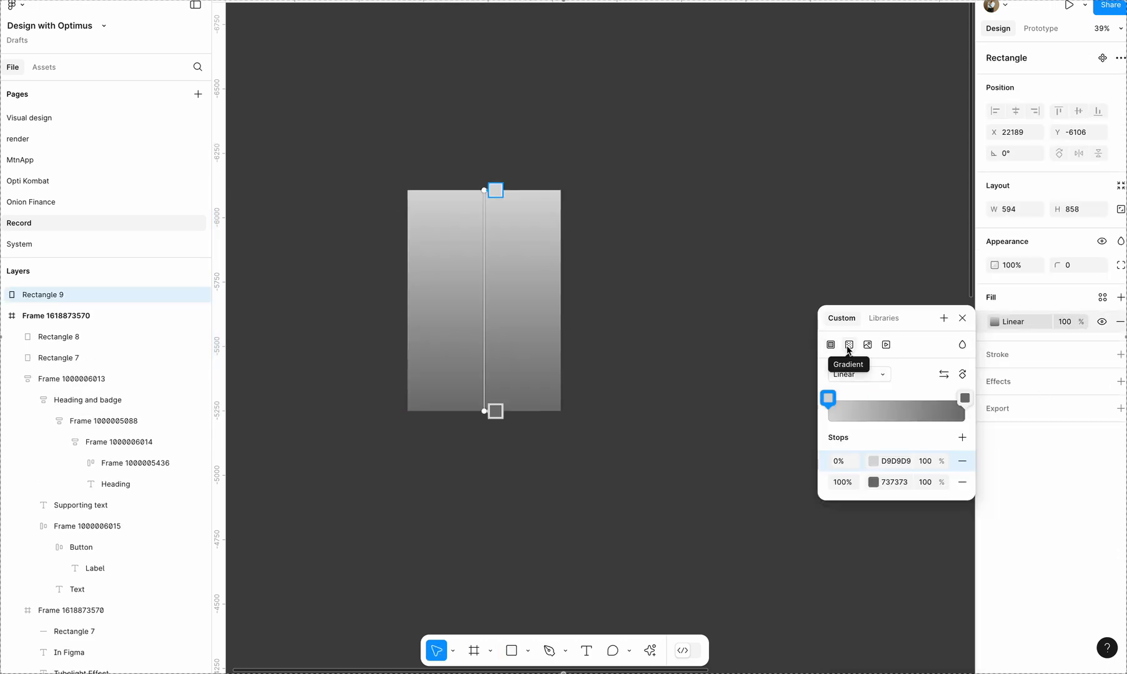
{"action": "left_click", "coordinate": [877, 379]}
{"action": "left_click", "coordinate": [874, 406]}
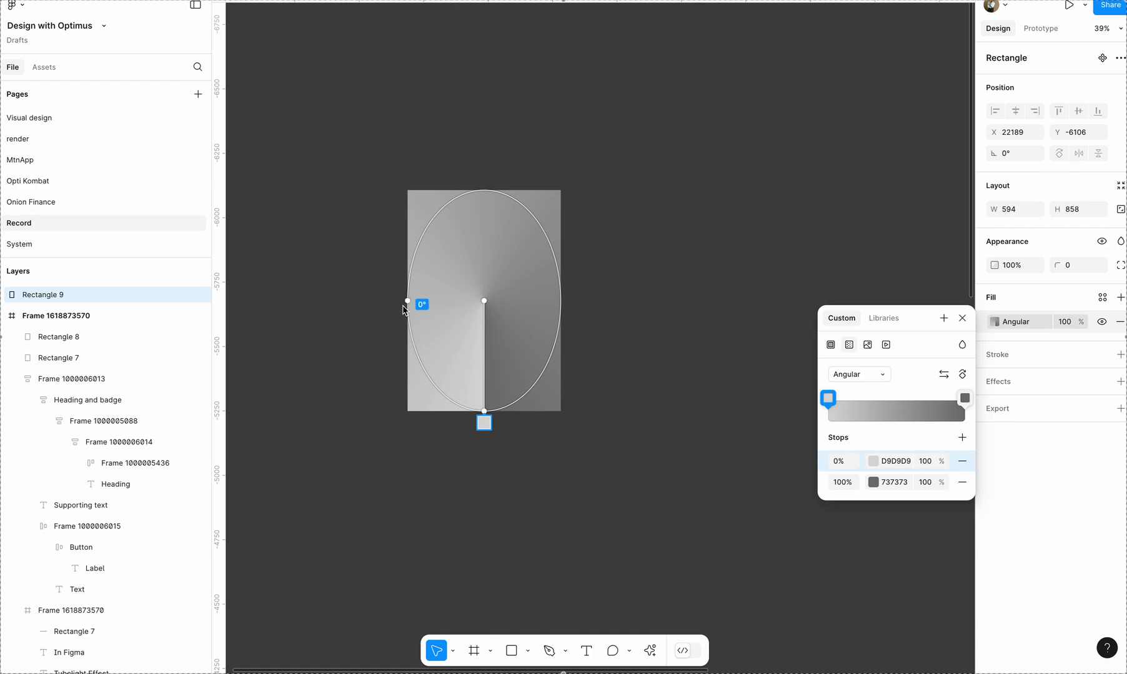
- Rotate the rectangle's angular gradient by three quarter turns so that its starting line points to the right
{"action": "left_click_drag", "start_coordinate": [470, 429], "coordinate": [434, 459]}
{"action": "key", "text": "Delete"}
{"action": "left_click", "coordinate": [962, 374]}
{"action": "left_click", "coordinate": [962, 374]}
{"action": "left_click", "coordinate": [962, 374]}
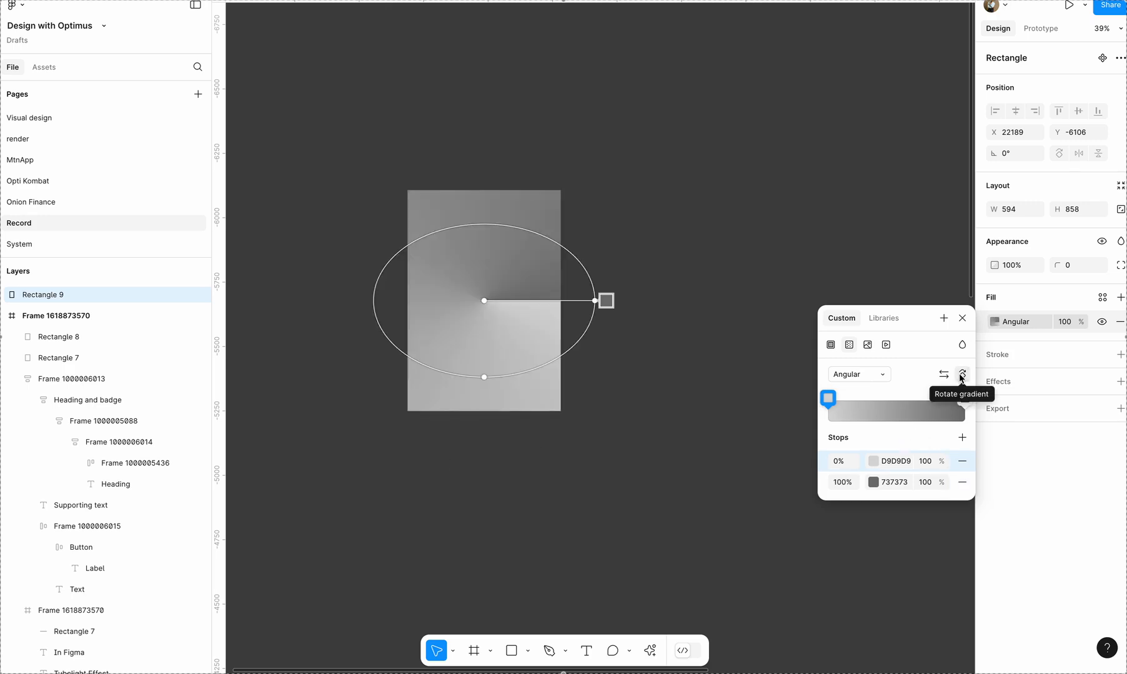
- Add a gradient stop at 50% and set both the 0% and 50% stops to 1F1F1F
{"action": "left_click", "coordinate": [962, 437]}
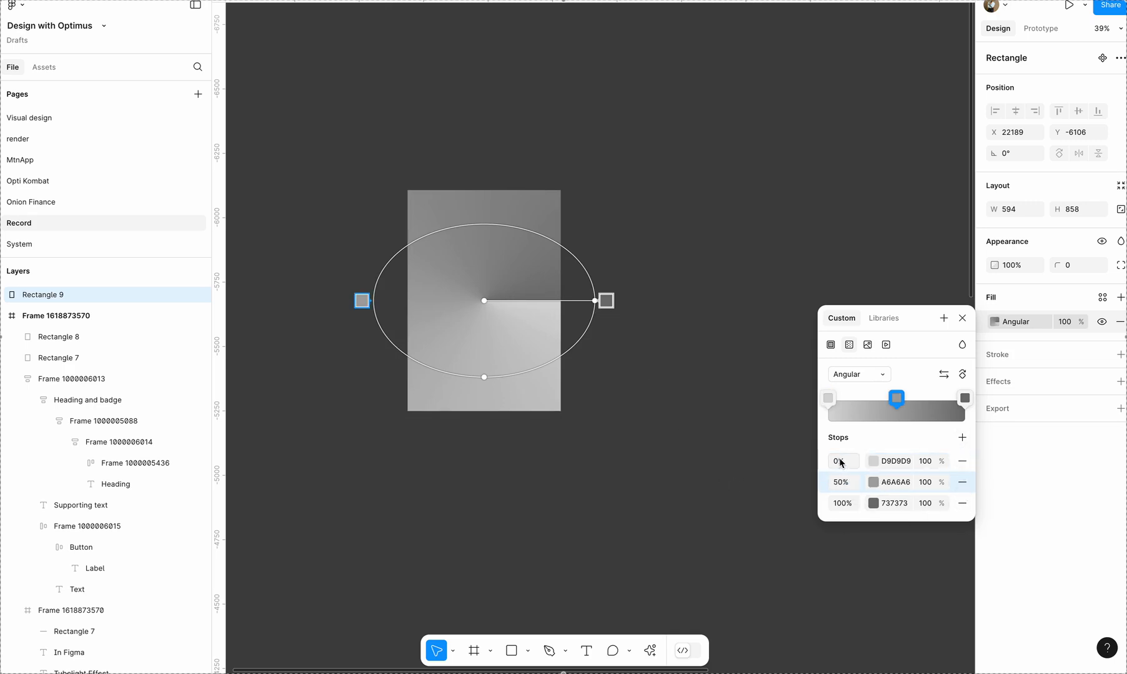
{"action": "left_click", "coordinate": [875, 461]}
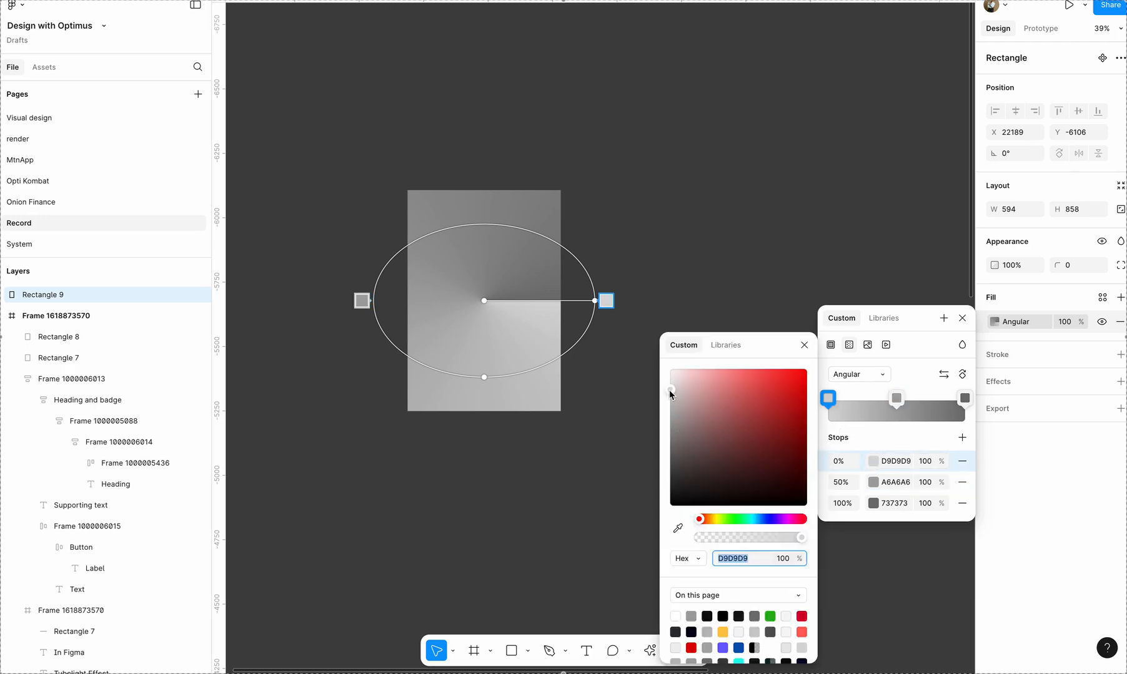
{"action": "left_click_drag", "start_coordinate": [670, 391], "coordinate": [648, 498]}
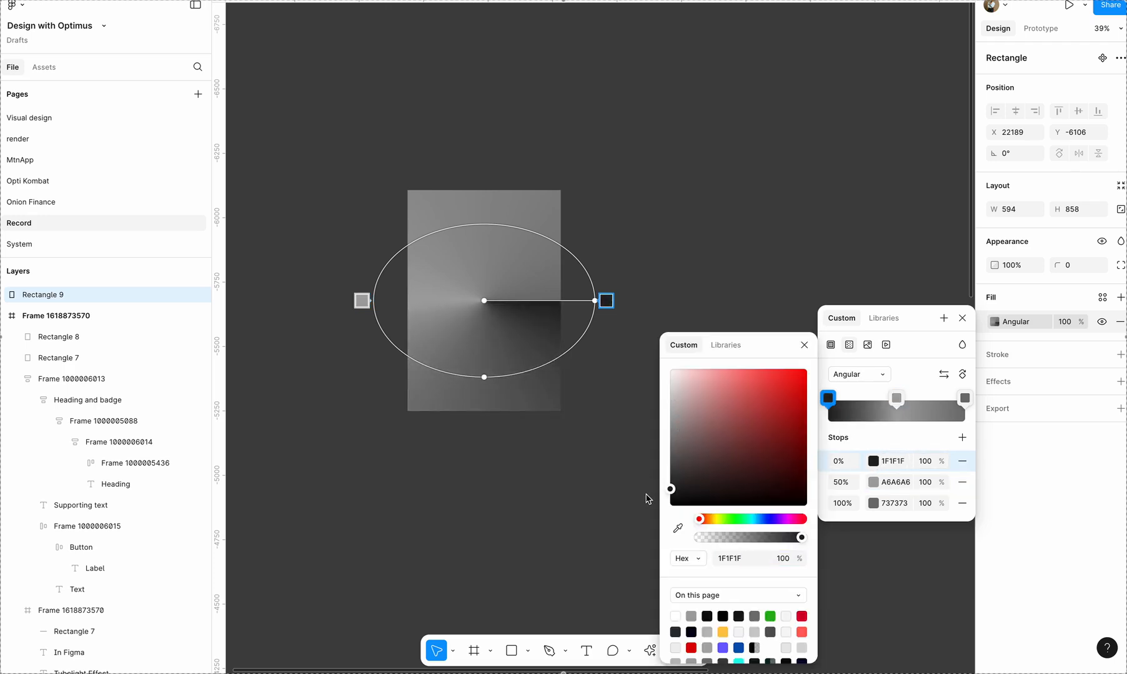
{"action": "left_click", "coordinate": [878, 486]}
{"action": "left_click", "coordinate": [911, 489]}
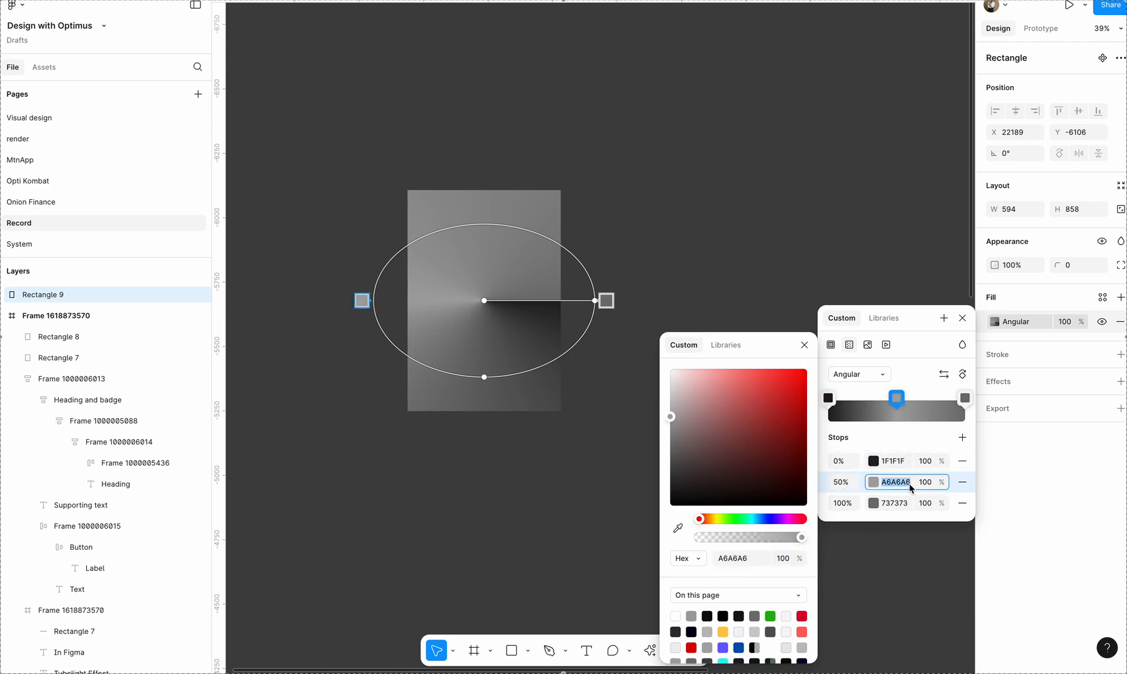
{"action": "type", "text": "1f1f1f"}
{"action": "key", "text": "Return"}
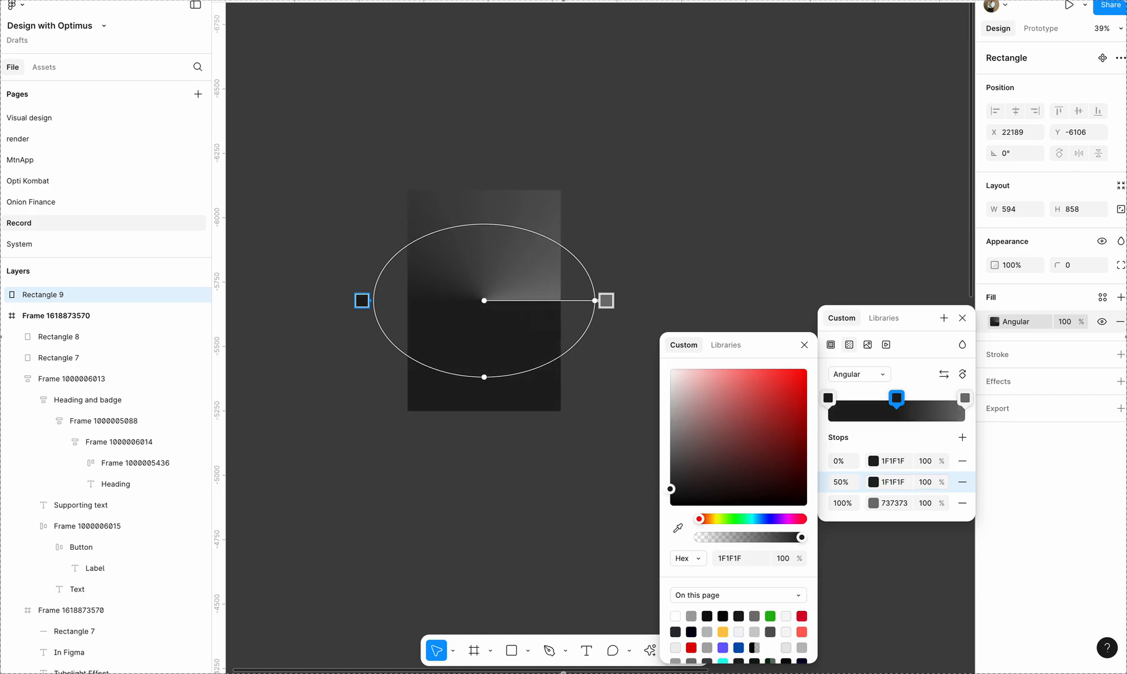
- Set the gradient's 100% stop to the purple 6A5EFF
{"action": "left_click", "coordinate": [898, 504]}
{"action": "type", "text": "6A5EFF"}
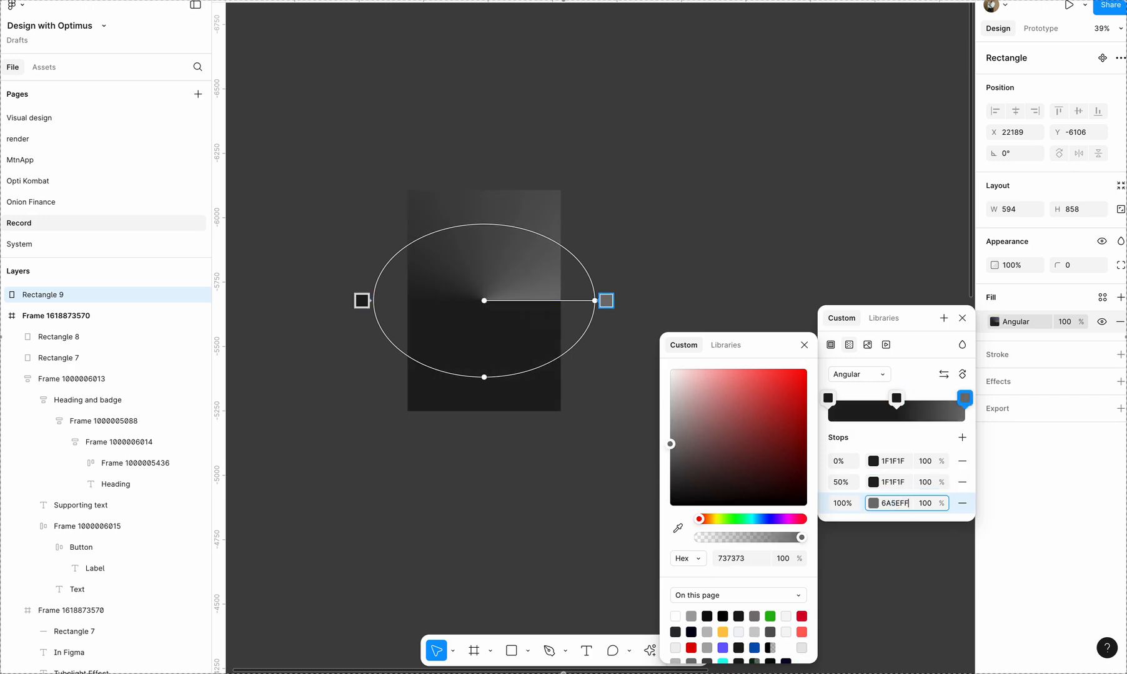
{"action": "key", "text": "Return"}
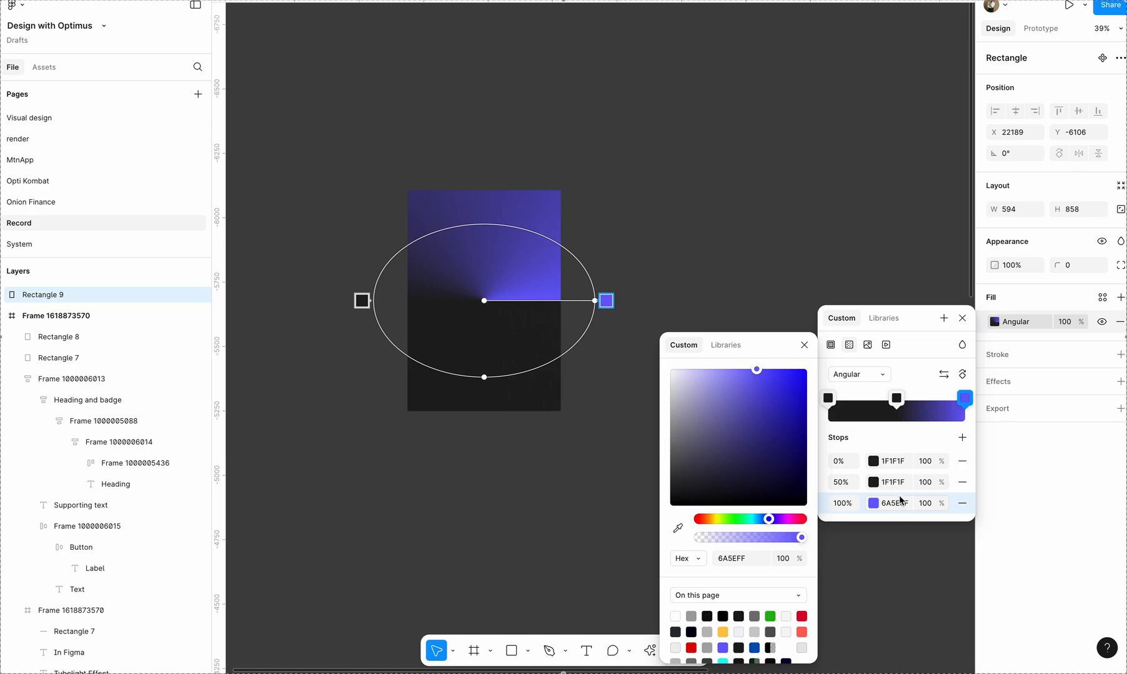
- Swap the gradient's end colours by setting the 0% stop to 6A5EFF and the 100% stop to 1F1F1F
{"action": "left_click", "coordinate": [903, 463]}
{"action": "type", "text": "6A5EFF"}
{"action": "key", "text": "Return"}
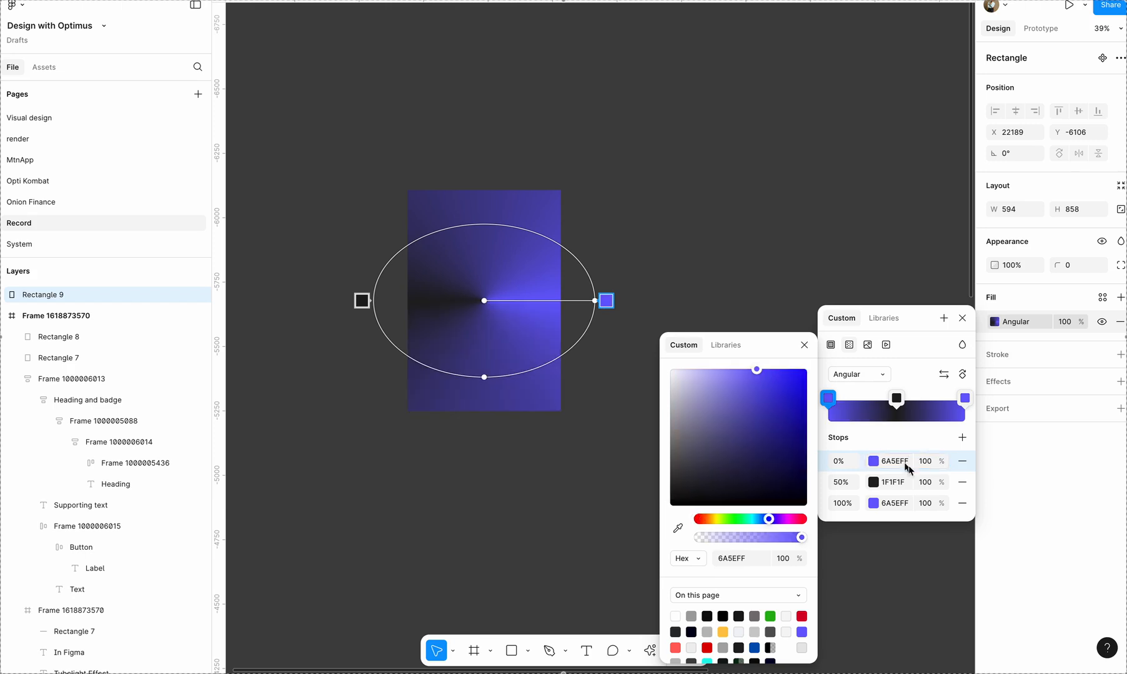
{"action": "left_click", "coordinate": [904, 503]}
{"action": "type", "text": "1f1"}
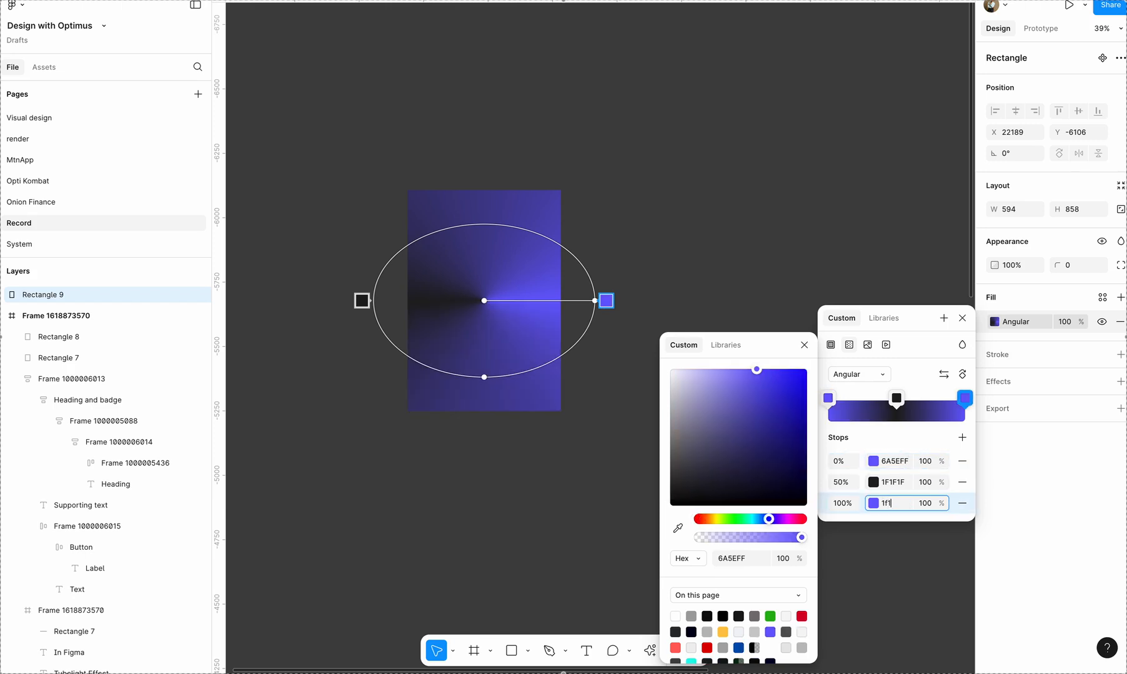
{"action": "type", "text": "f1f1"}
{"action": "key", "text": "Return"}
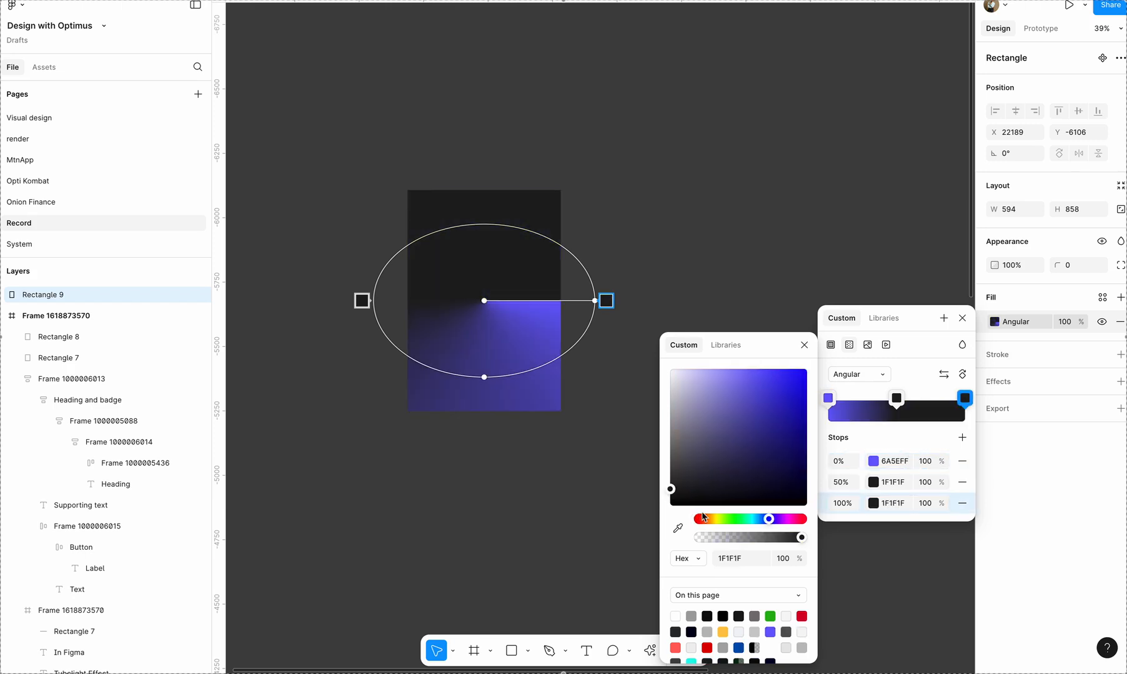
{"action": "left_click", "coordinate": [524, 494]}
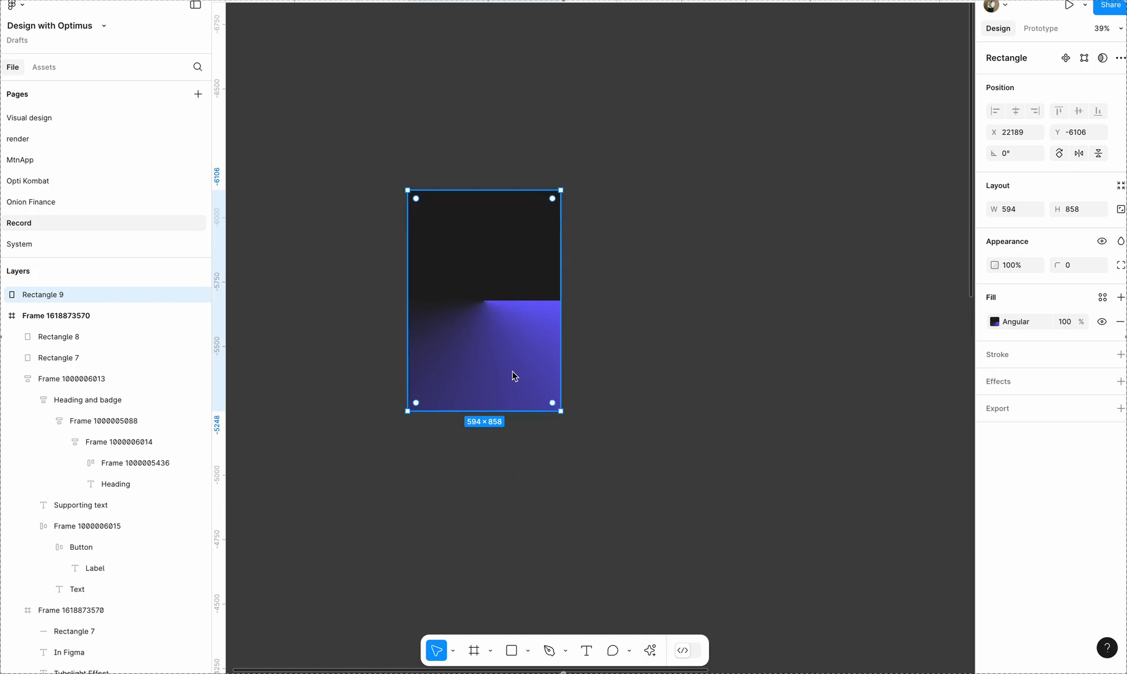
- Duplicate the gradient rectangle flush against its right edge and flip the copy horizontally
{"action": "left_click_drag", "start_coordinate": [513, 369], "coordinate": [665, 370]}
{"action": "right_click", "coordinate": [665, 370]}
{"action": "left_click", "coordinate": [703, 601]}
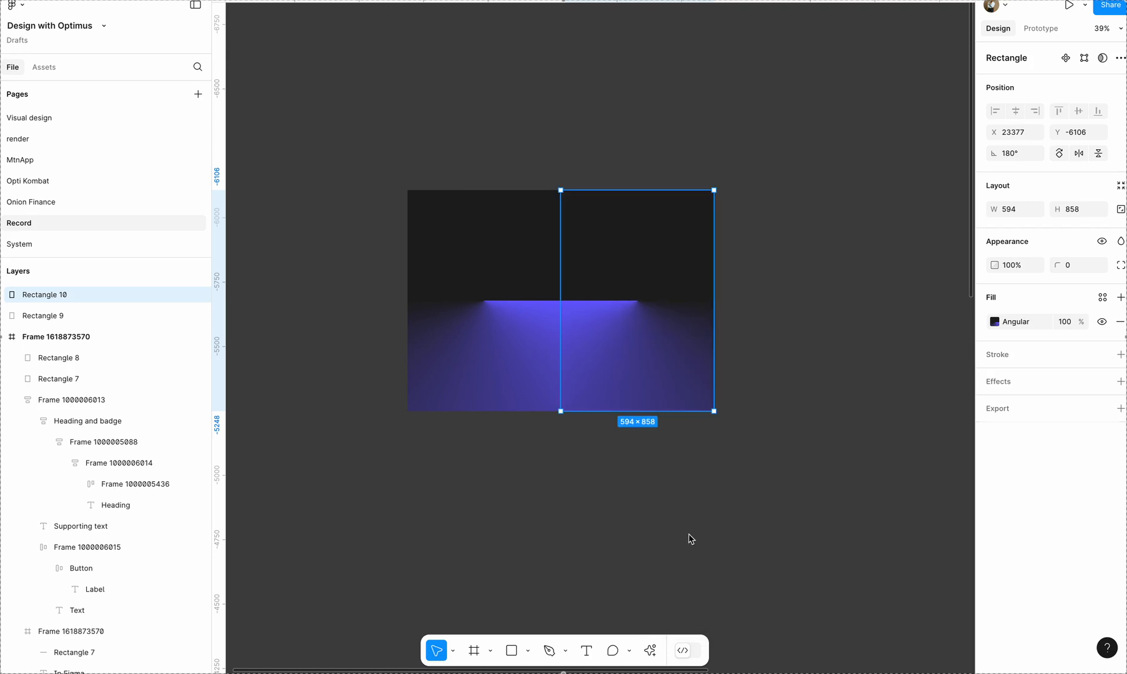
{"action": "left_click", "coordinate": [687, 536]}
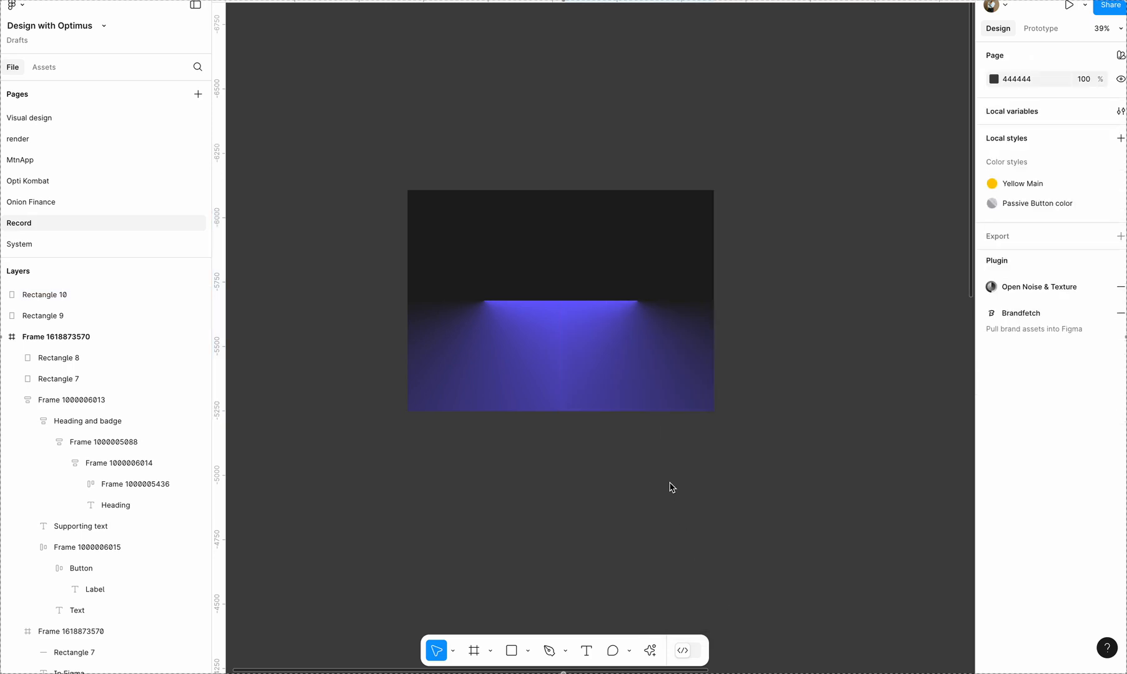
- Delete both gradient rectangles from the canvas
{"action": "left_click", "coordinate": [644, 352]}
{"action": "left_click", "coordinate": [510, 353], "text": "shift"}
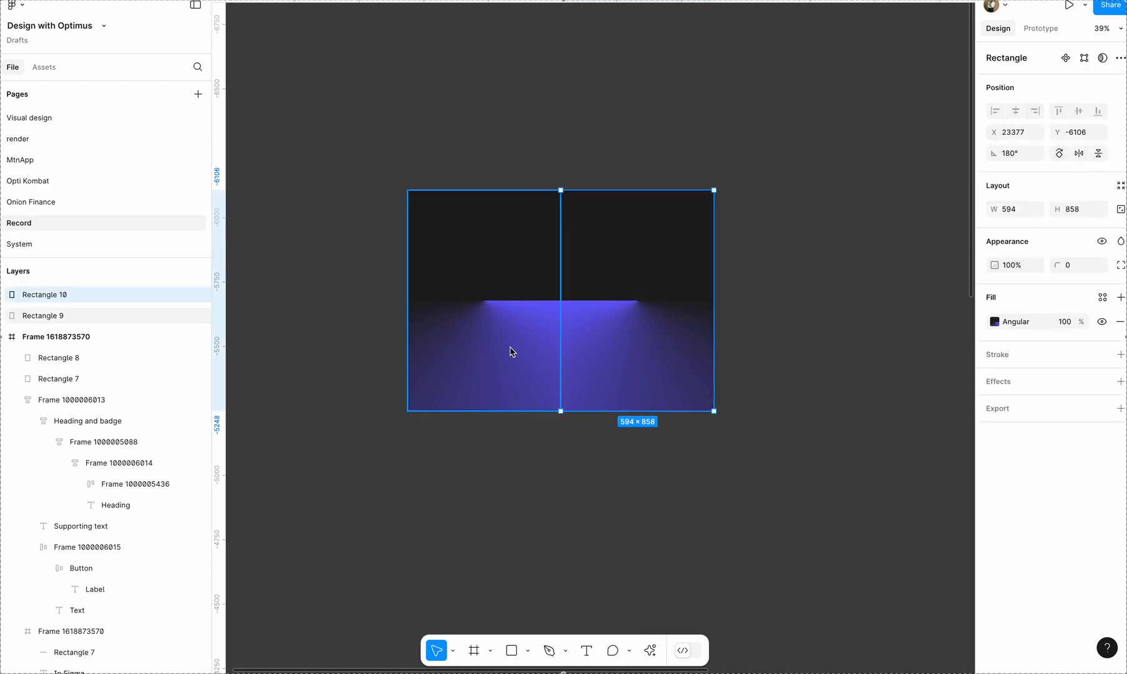
{"action": "key", "text": "Delete"}
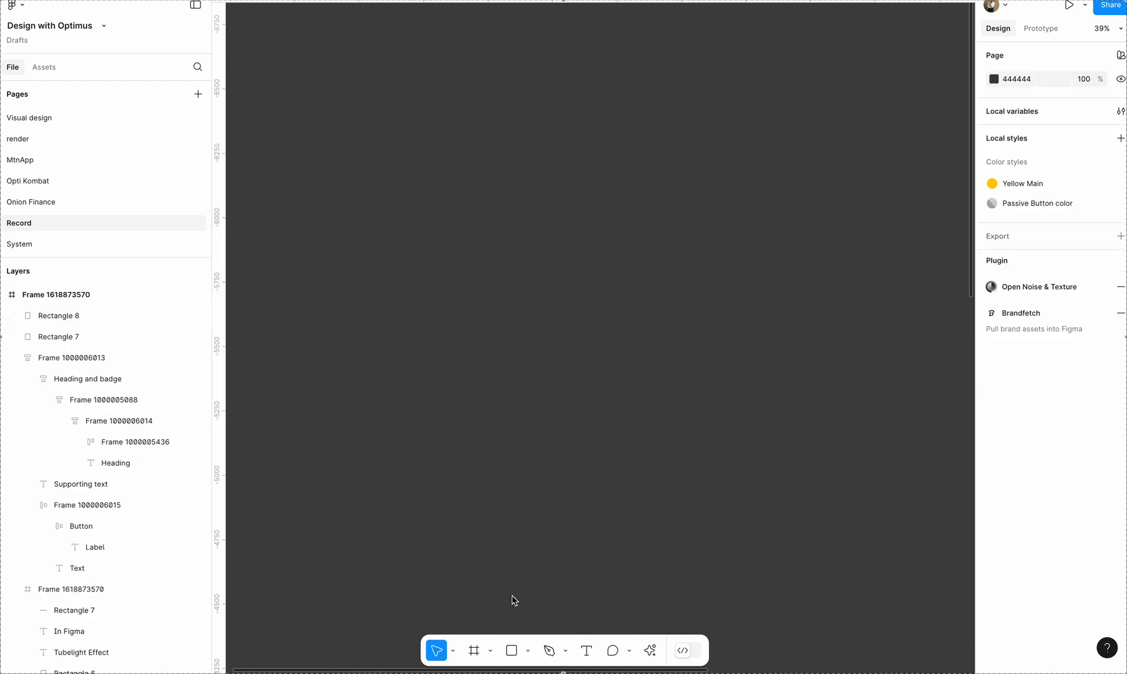
- Draw a rectangle about 531 × 755 on the empty canvas and give it an angular gradient fill
{"action": "left_click", "coordinate": [511, 651]}
{"action": "left_click_drag", "start_coordinate": [414, 226], "coordinate": [554, 422]}
{"action": "left_click", "coordinate": [994, 321]}
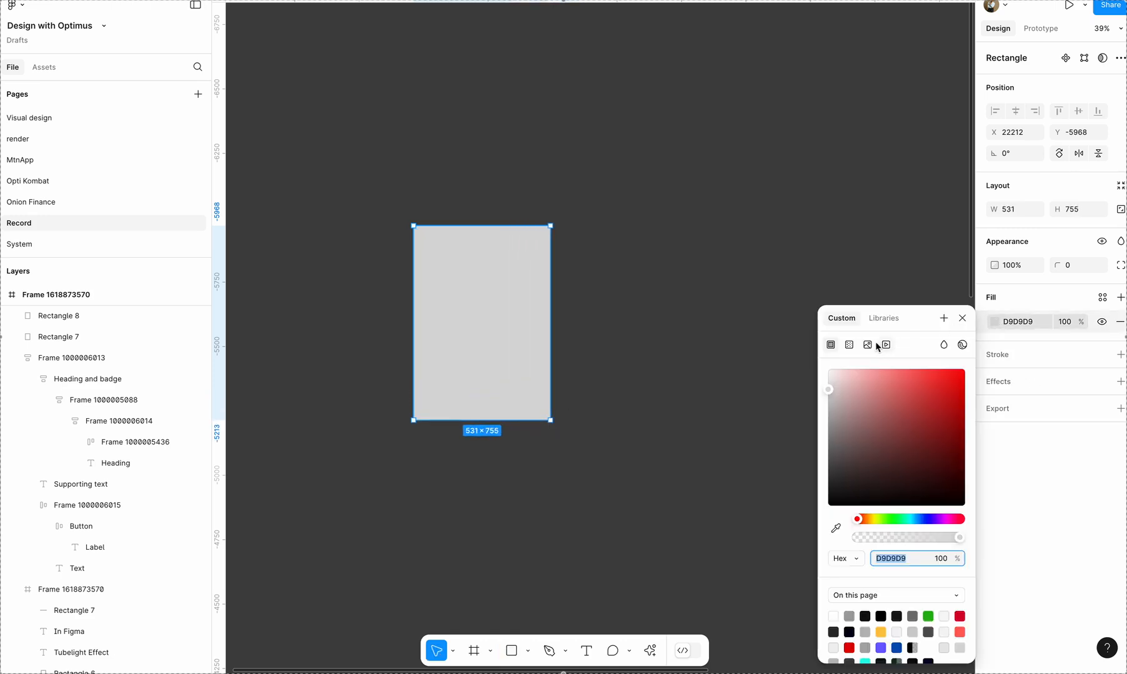
{"action": "left_click", "coordinate": [848, 345]}
{"action": "left_click", "coordinate": [874, 377]}
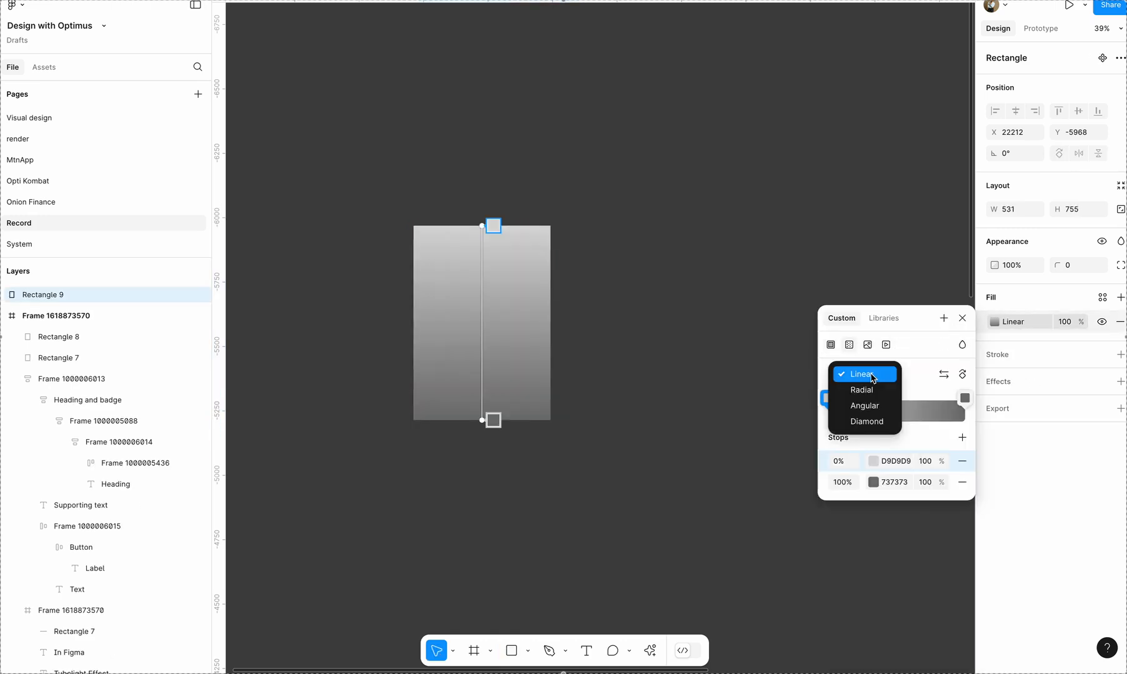
{"action": "left_click", "coordinate": [874, 407]}
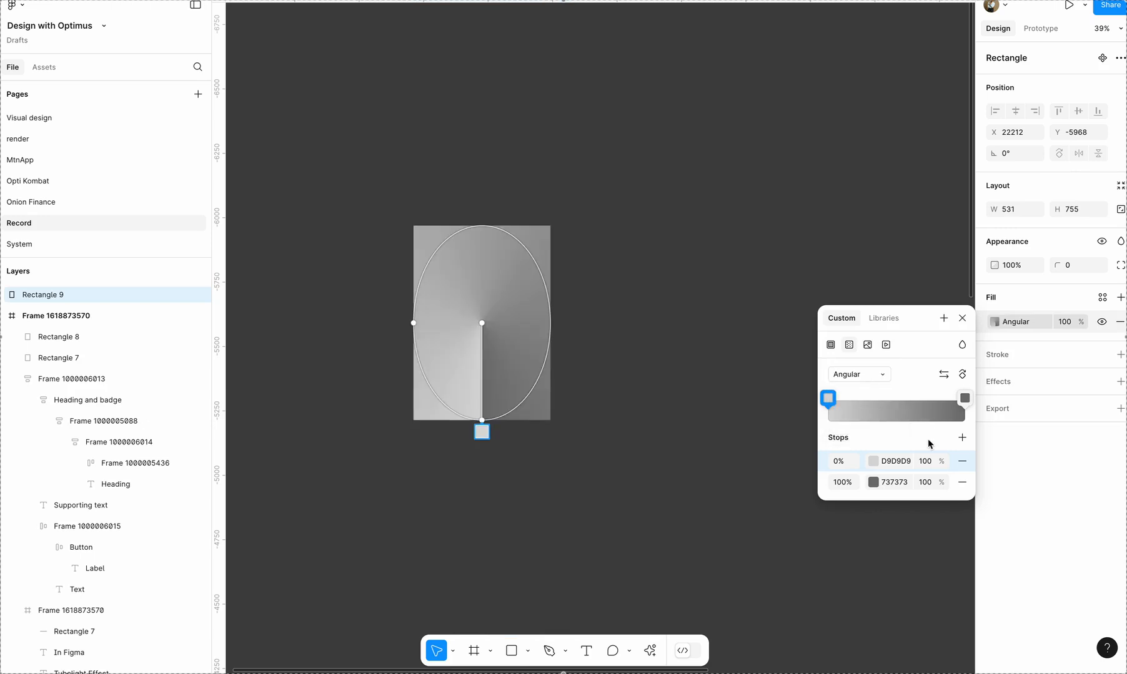
- Rotate the angular gradient a quarter turn to point left and set its 0% stop to the dark blue 040123
{"action": "left_click", "coordinate": [963, 374]}
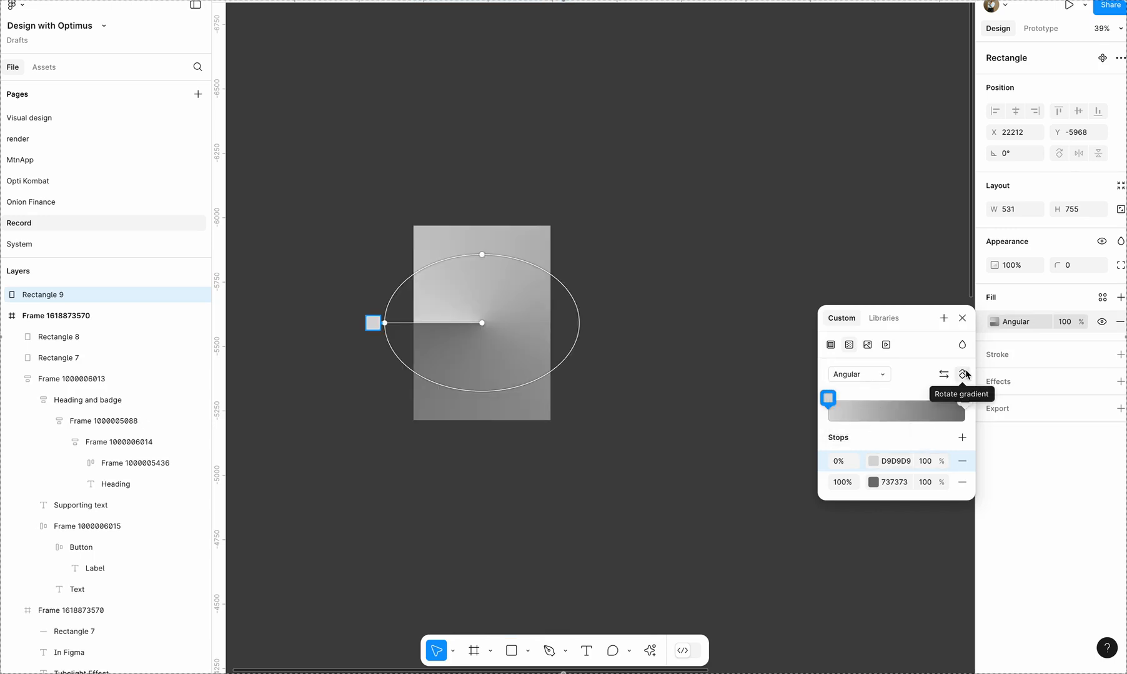
{"action": "left_click", "coordinate": [873, 462]}
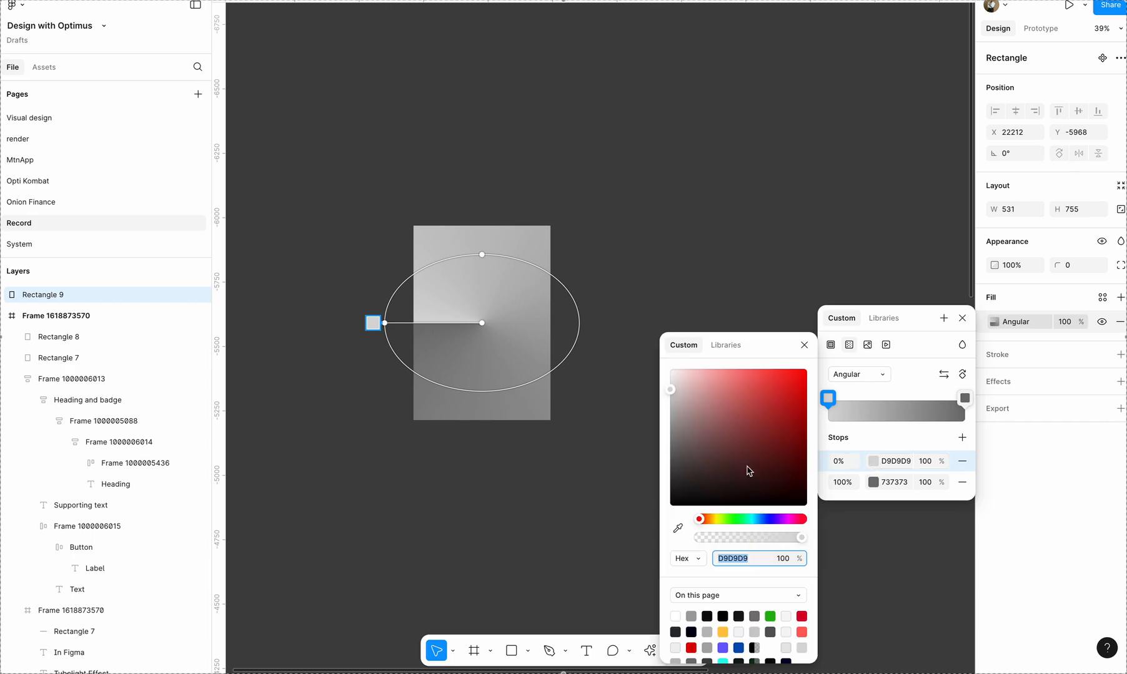
{"action": "left_click_drag", "start_coordinate": [674, 395], "coordinate": [804, 485]}
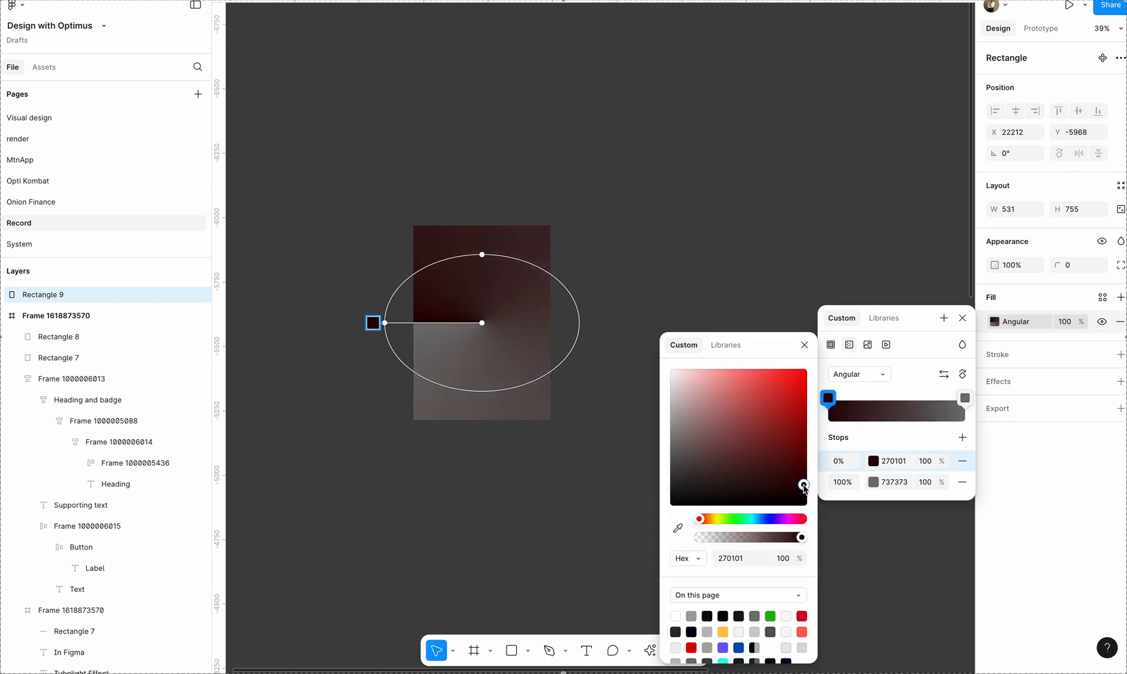
{"action": "left_click_drag", "start_coordinate": [693, 521], "coordinate": [804, 493]}
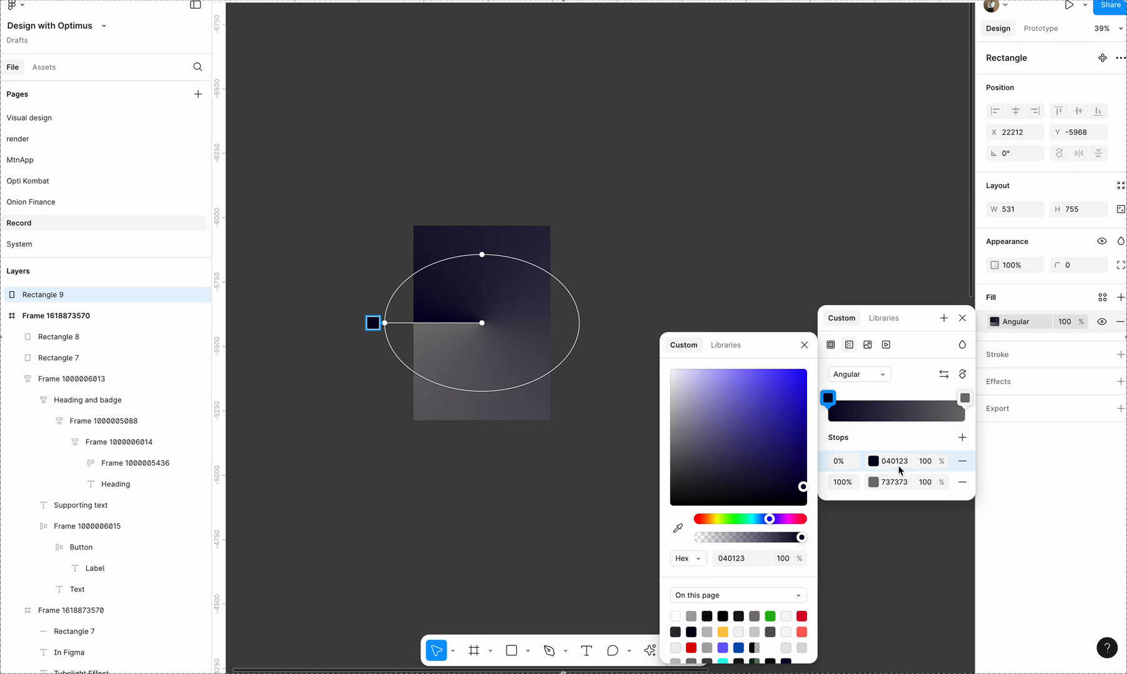
- Add a gradient stop at 50% and copy the 0% stop's colour 040123 to it
{"action": "left_click", "coordinate": [903, 483]}
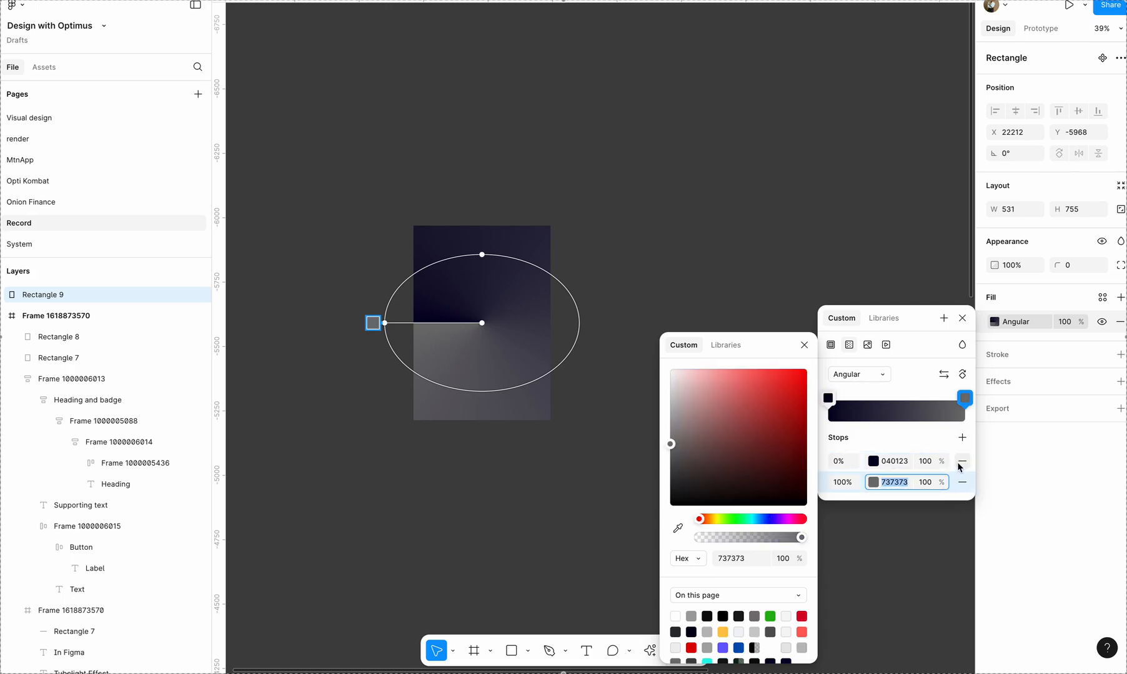
{"action": "left_click", "coordinate": [962, 437]}
{"action": "left_click", "coordinate": [900, 465]}
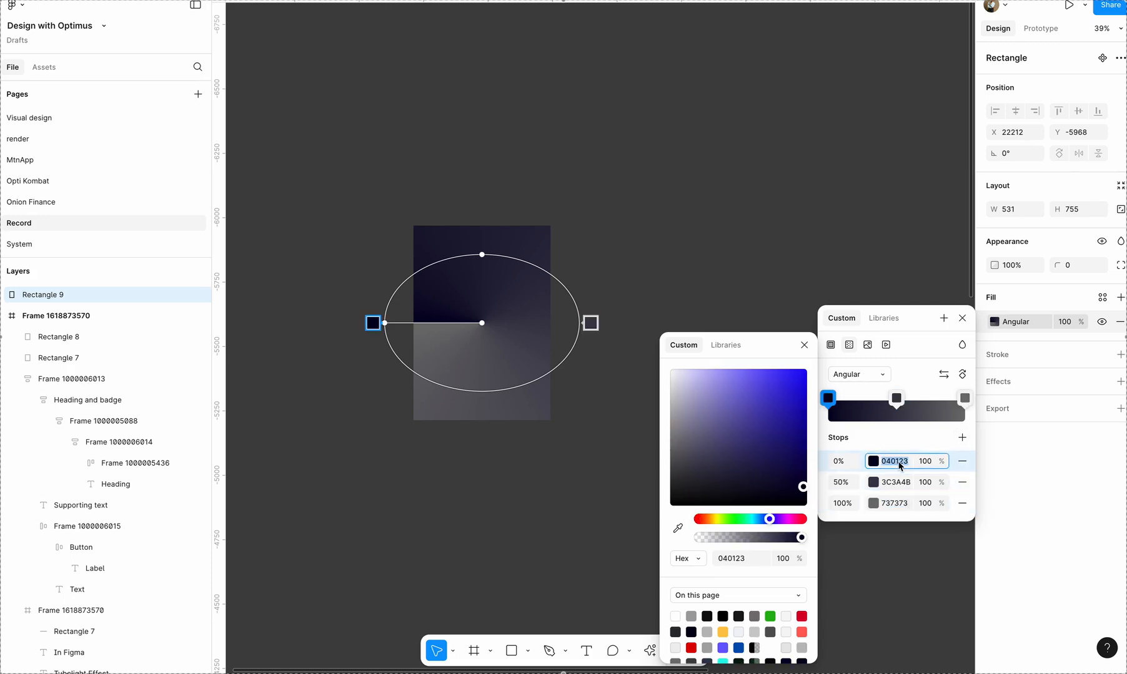
{"action": "left_click", "coordinate": [903, 505]}
{"action": "left_click", "coordinate": [902, 463]}
{"action": "key", "text": "ctrl+c"}
{"action": "left_click", "coordinate": [906, 485]}
{"action": "key", "text": "ctrl+v"}
{"action": "key", "text": "Return"}
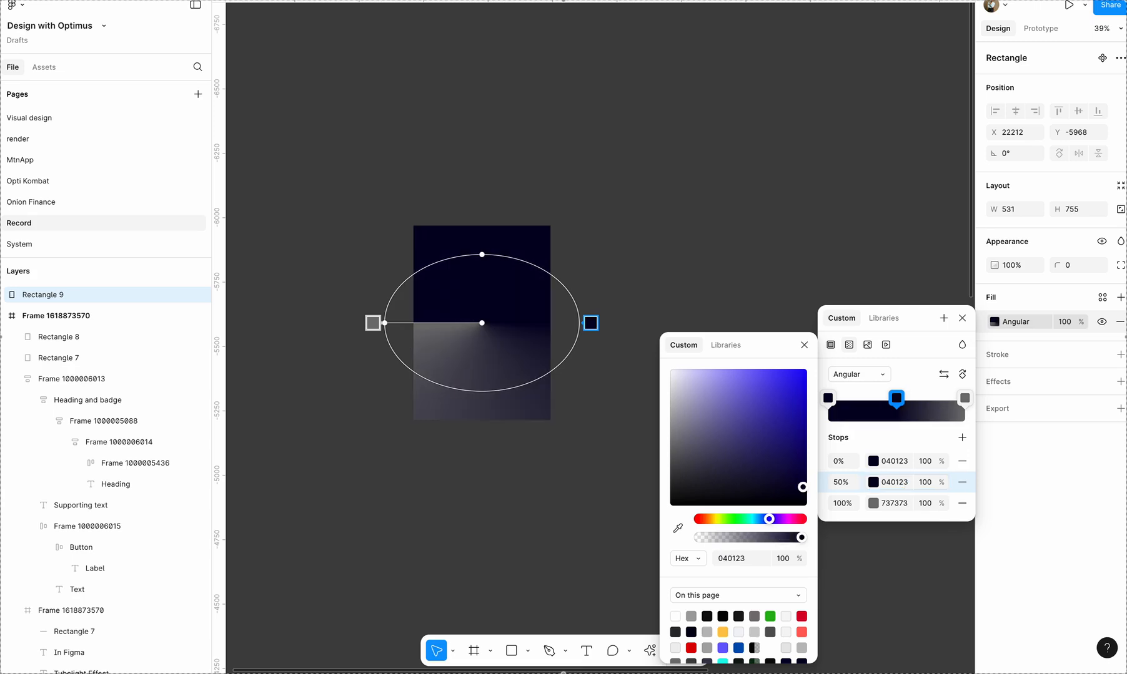
- Set the gradient's 100% stop to the page's purple colour 6A5EFF
{"action": "left_click", "coordinate": [874, 503]}
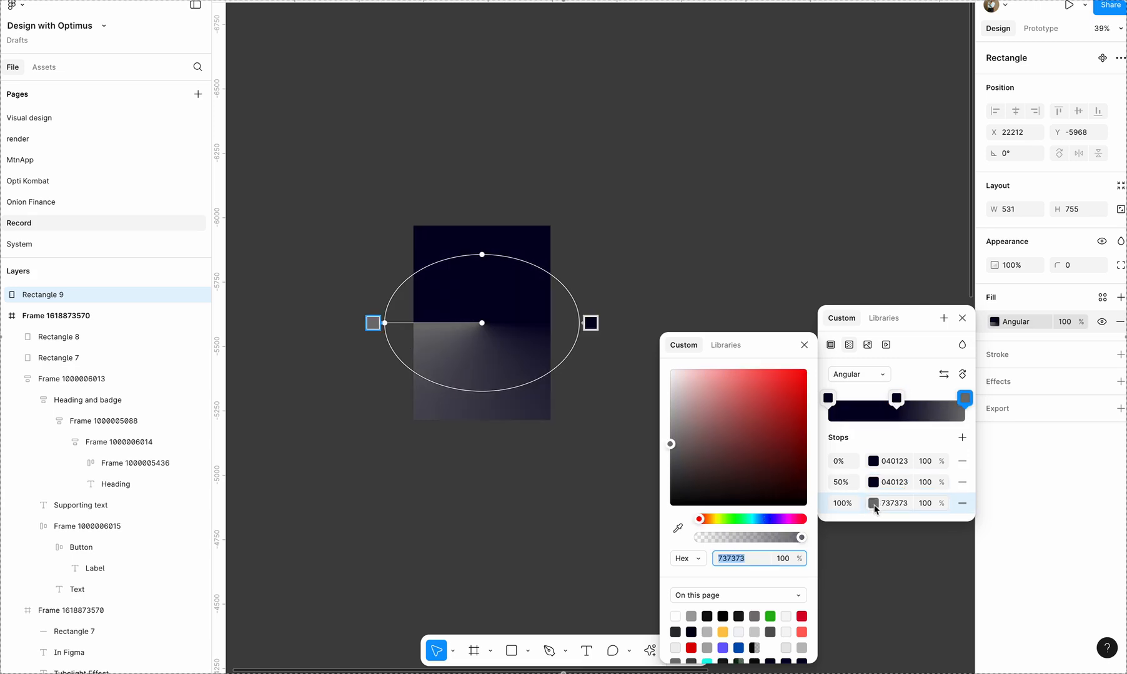
{"action": "left_click", "coordinate": [722, 648]}
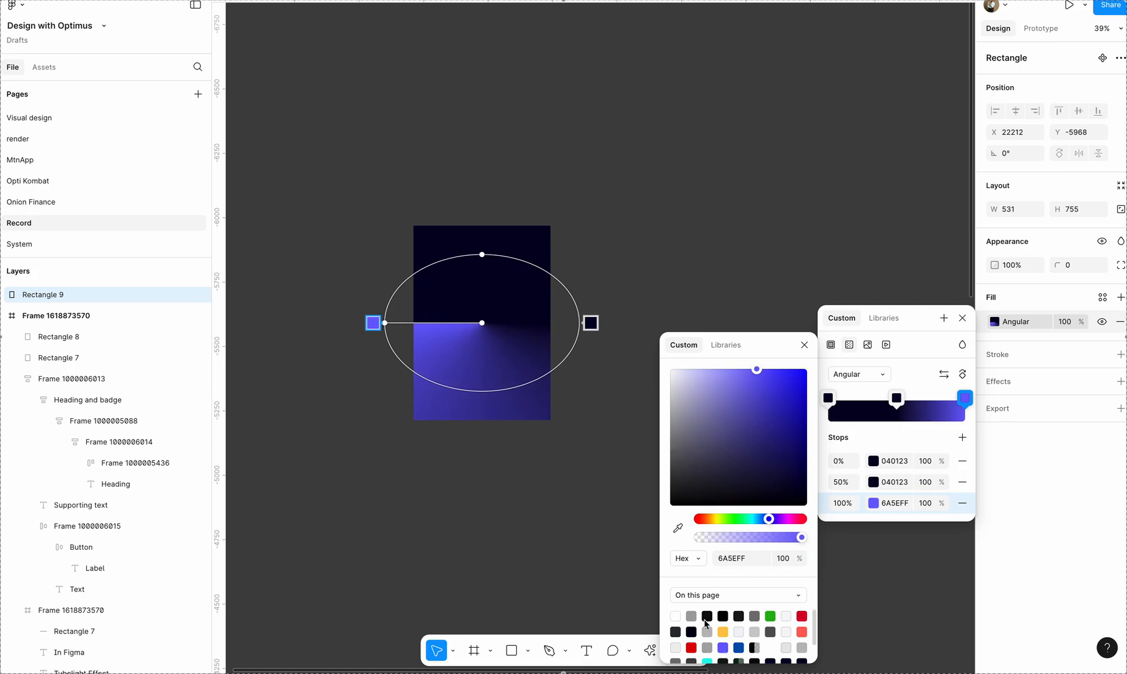
{"action": "left_click", "coordinate": [698, 217]}
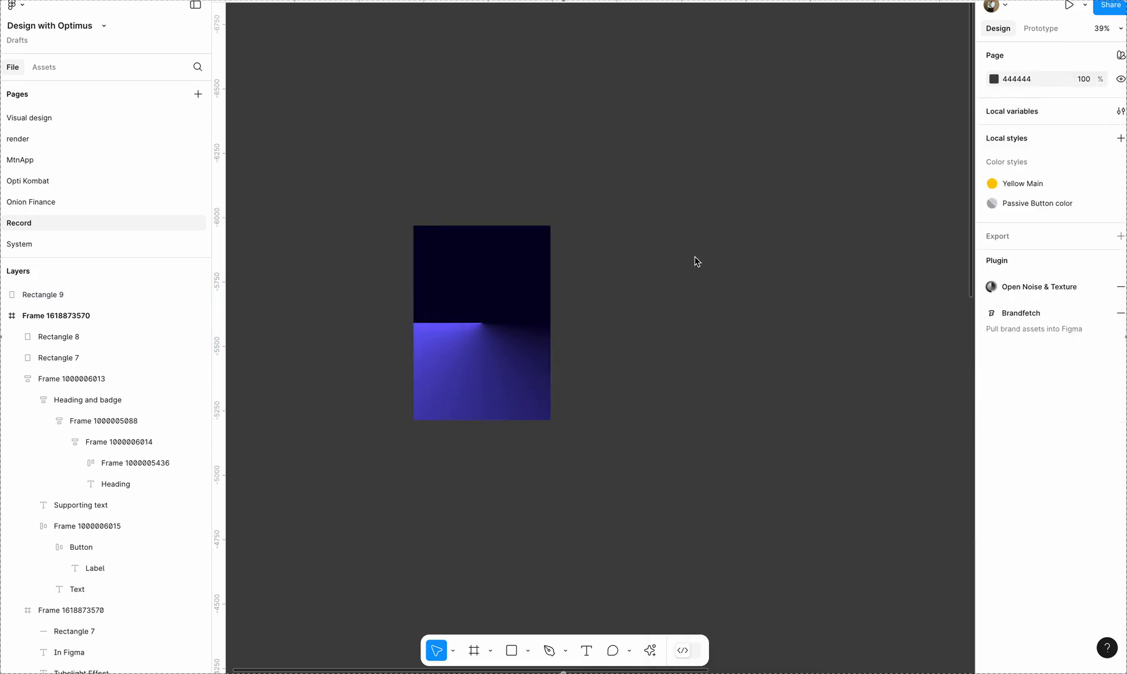
- Duplicate the gradient rectangle just to its left and flip the copy horizontally
{"action": "left_click", "coordinate": [476, 289]}
{"action": "left_click_drag", "start_coordinate": [481, 286], "coordinate": [340, 286]}
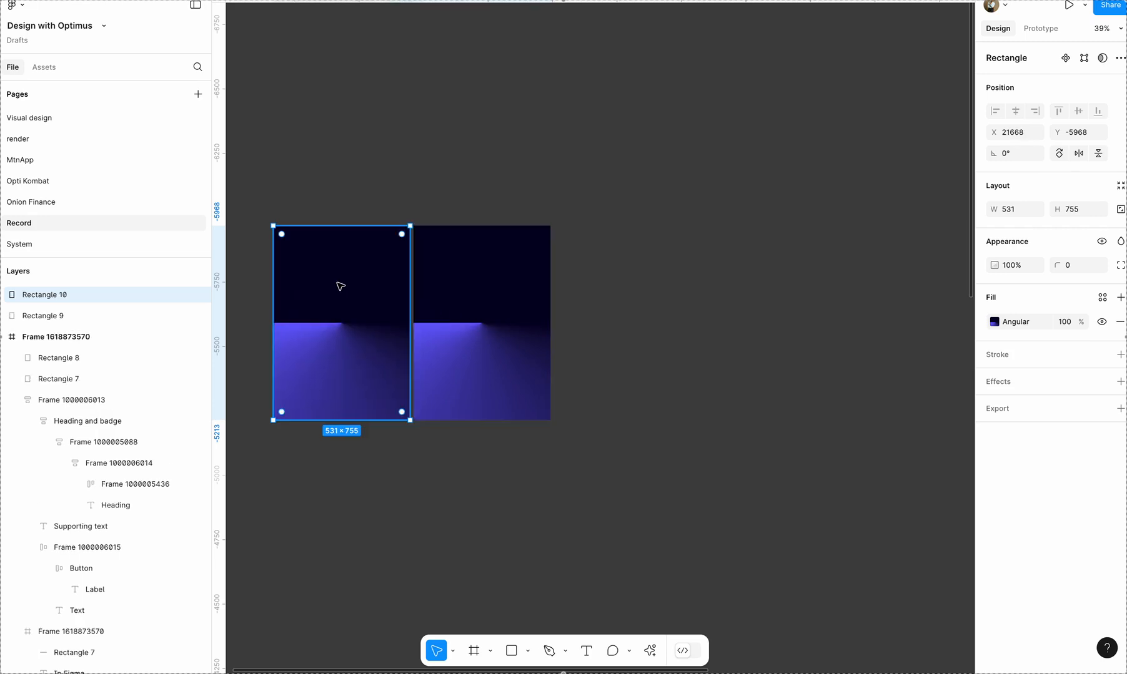
{"action": "right_click", "coordinate": [340, 286]}
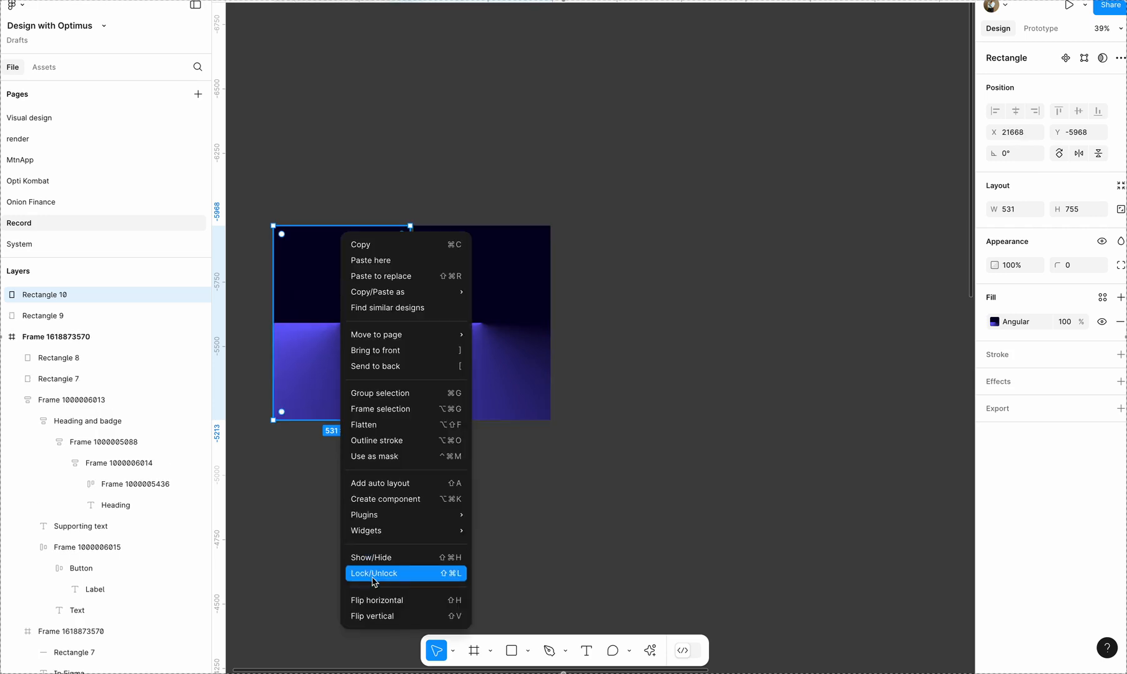
{"action": "left_click", "coordinate": [378, 602]}
{"action": "left_click", "coordinate": [379, 602]}
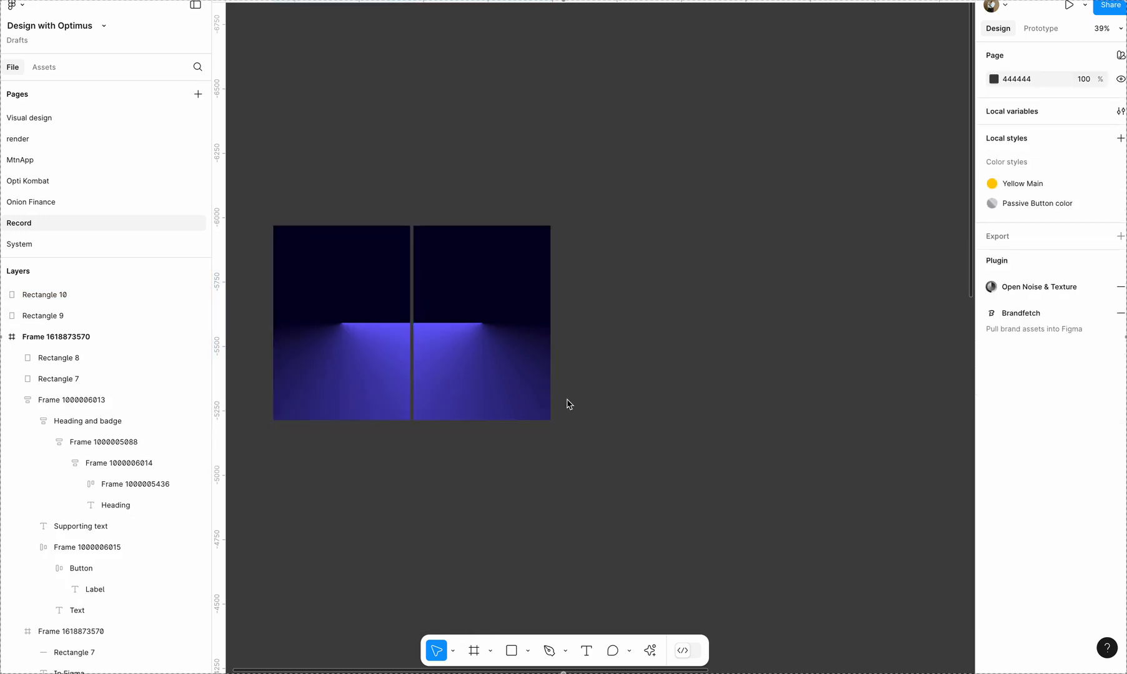
- Move the flipped rectangle flush against the original rectangle's left edge, closing the gap between them
{"action": "left_click", "coordinate": [378, 345]}
{"action": "left_click_drag", "start_coordinate": [377, 345], "coordinate": [384, 343]}
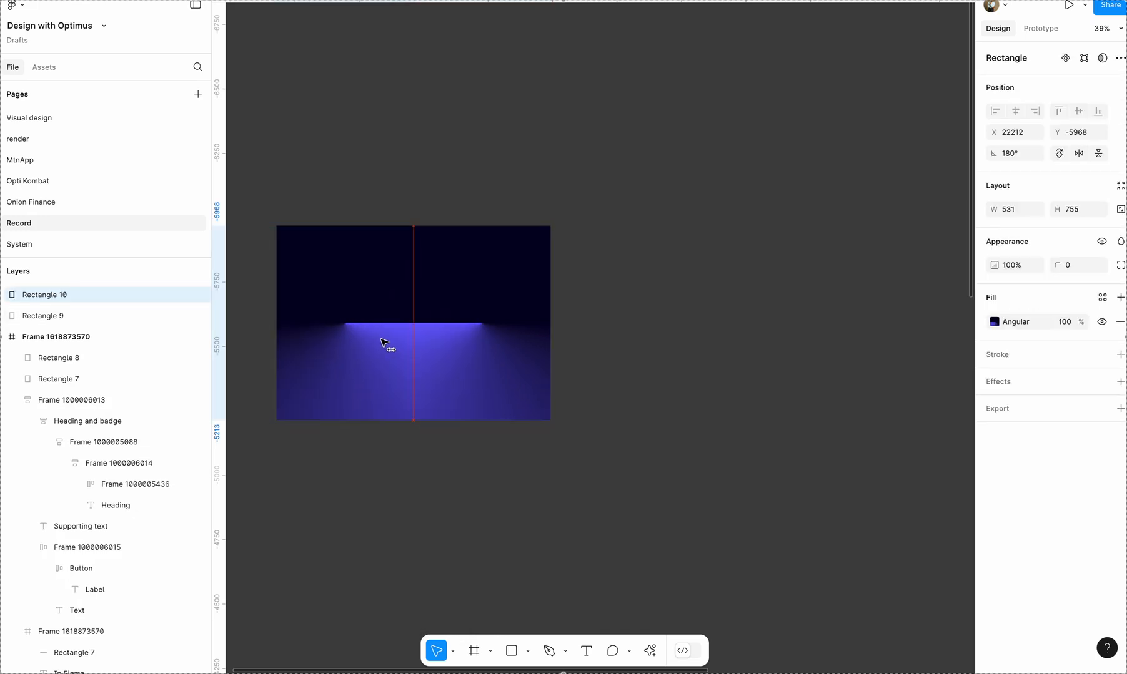
{"action": "left_click", "coordinate": [460, 494]}
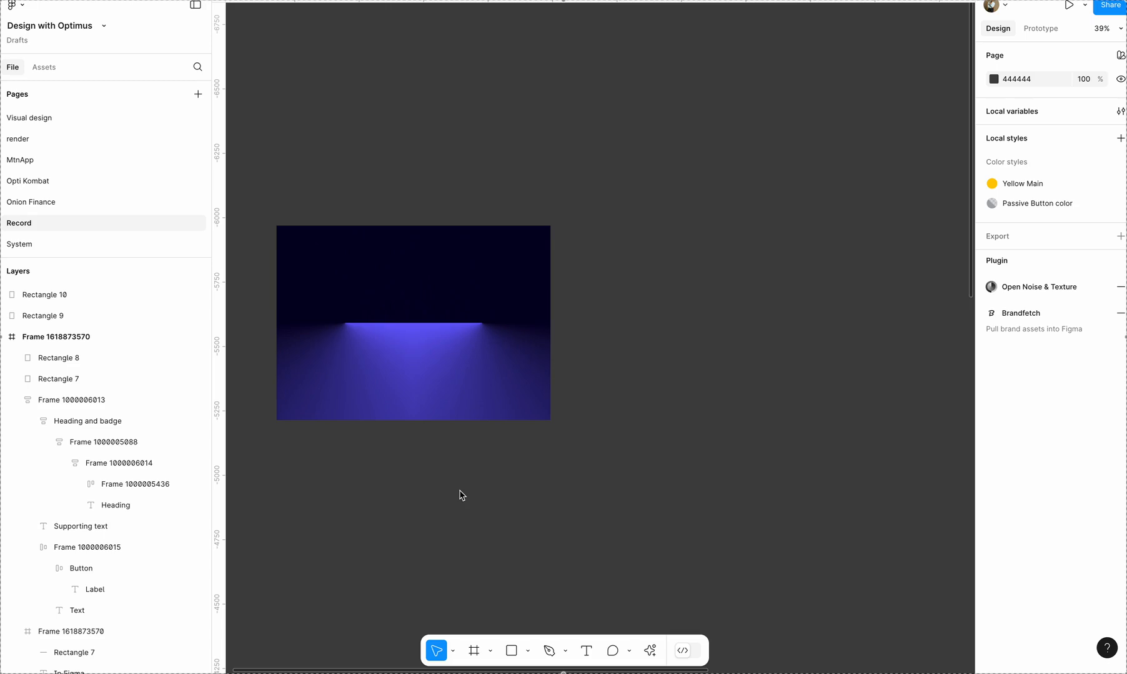
- Group the two mirrored gradient rectangles and move the group up on the canvas
{"action": "left_click", "coordinate": [411, 280]}
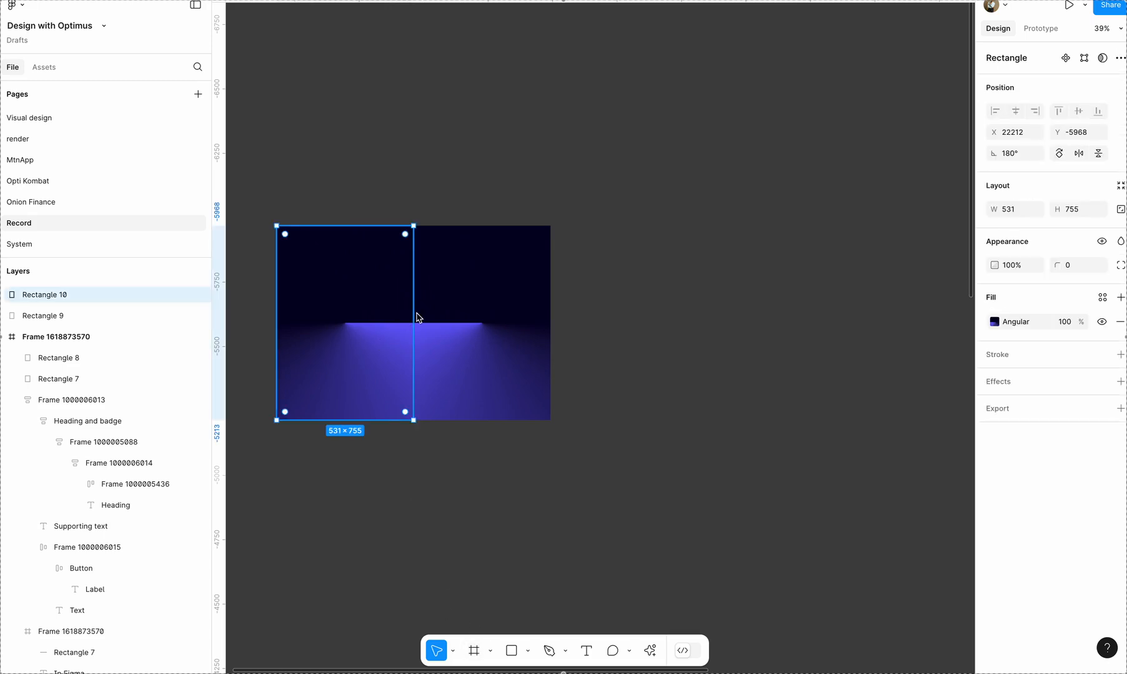
{"action": "left_click", "coordinate": [463, 287], "text": "shift"}
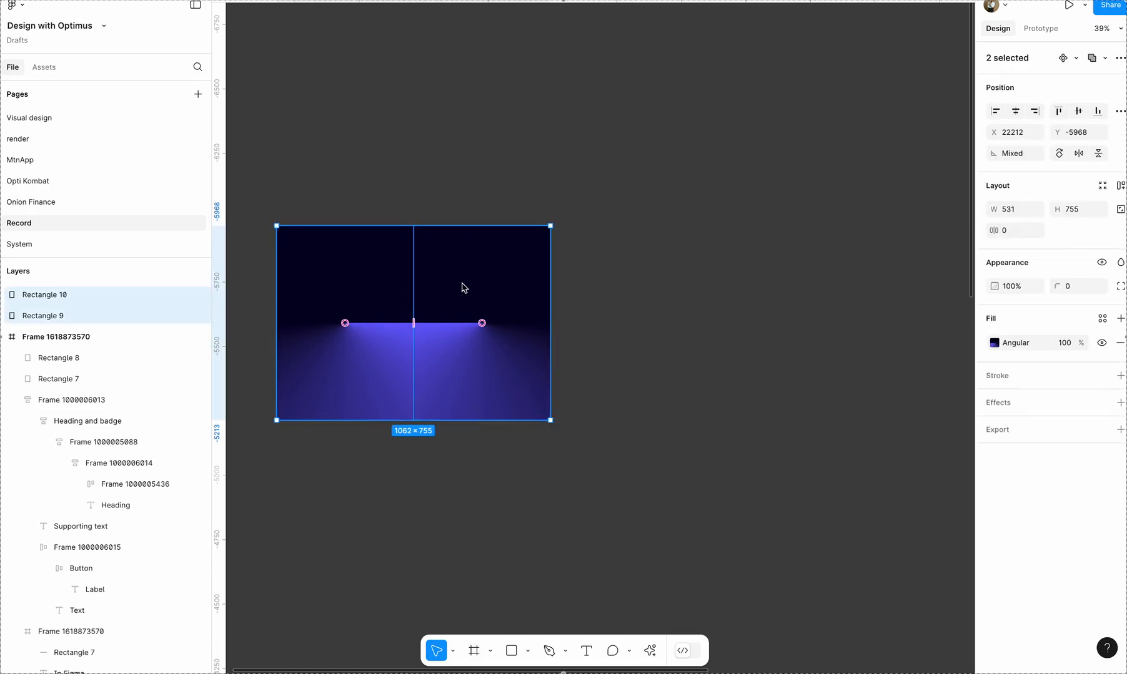
{"action": "right_click", "coordinate": [463, 287]}
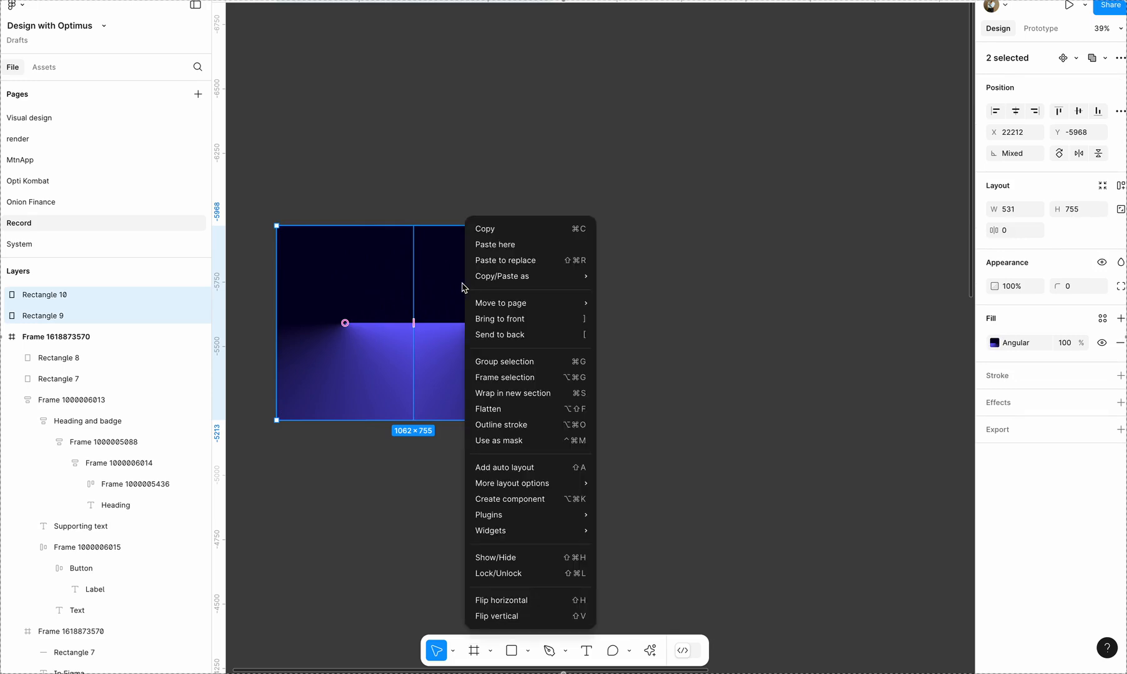
{"action": "left_click", "coordinate": [514, 361]}
{"action": "left_click", "coordinate": [524, 518]}
{"action": "left_click_drag", "start_coordinate": [448, 390], "coordinate": [464, 326]}
- Create a 1512 × 982 frame and arrange it just below the gradient group, clear of any overlap
{"action": "left_click", "coordinate": [474, 650]}
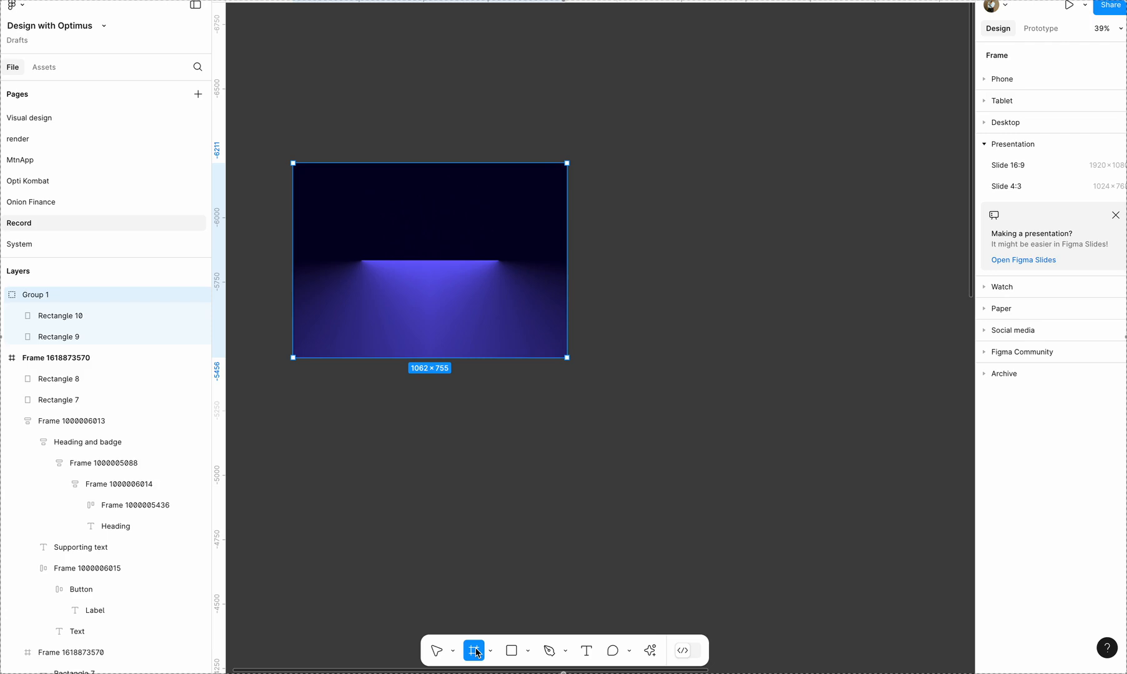
{"action": "left_click", "coordinate": [614, 219]}
{"action": "left_click_drag", "start_coordinate": [665, 255], "coordinate": [673, 499]}
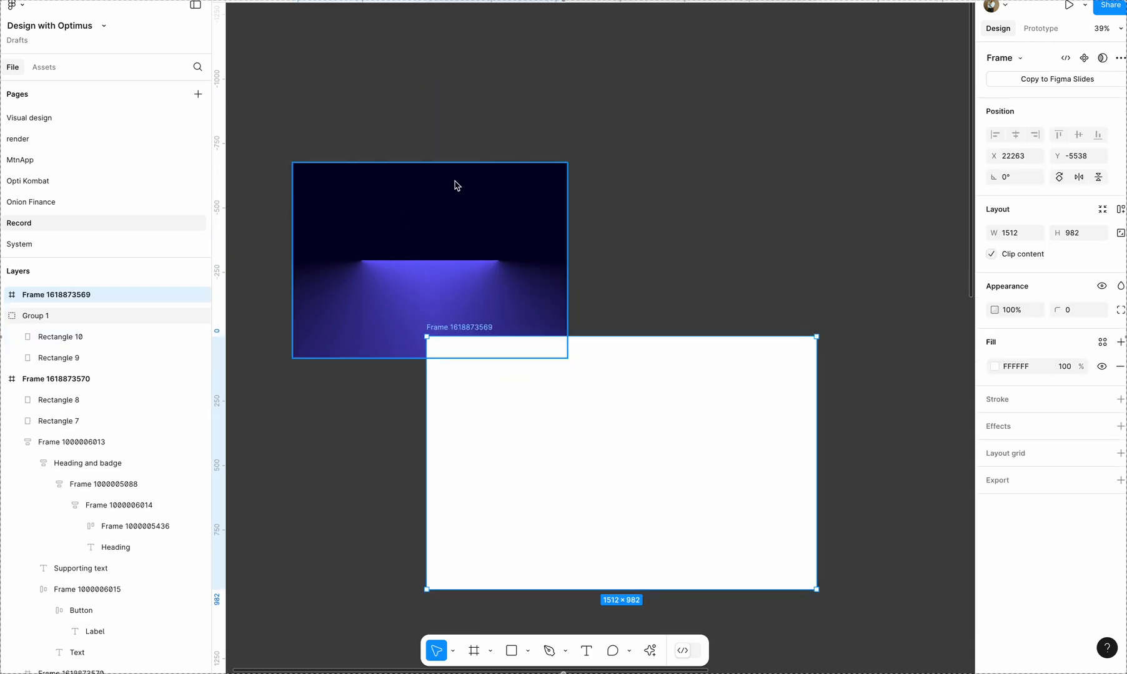
{"action": "left_click_drag", "start_coordinate": [455, 183], "coordinate": [446, 100]}
{"action": "left_click_drag", "start_coordinate": [617, 359], "coordinate": [612, 307]}
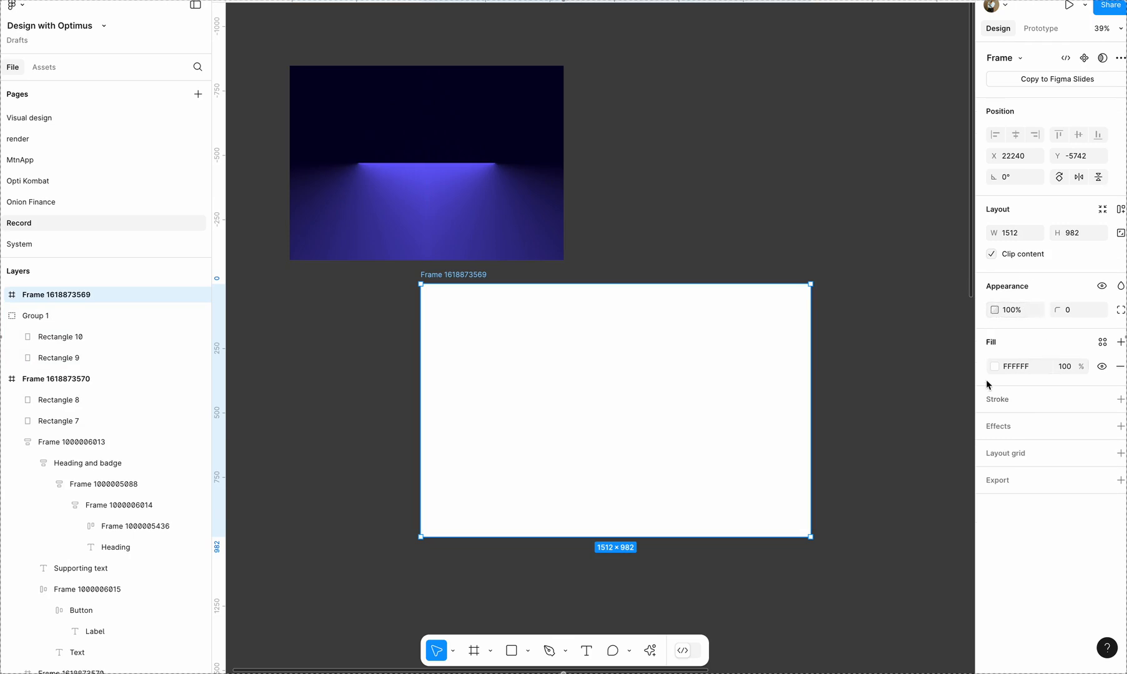
- Place the gradient group inside the white frame and scale it proportionally to about 1466 wide, meeting the frame's right edge
{"action": "left_click_drag", "start_coordinate": [419, 140], "coordinate": [614, 390]}
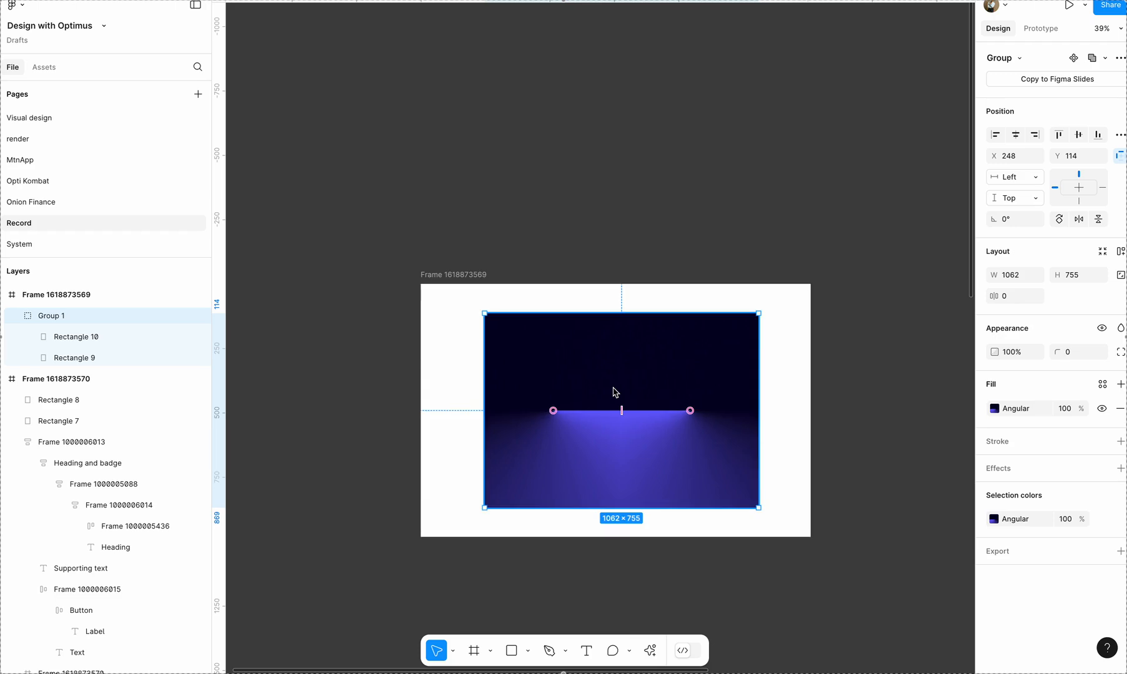
{"action": "key", "text": "k"}
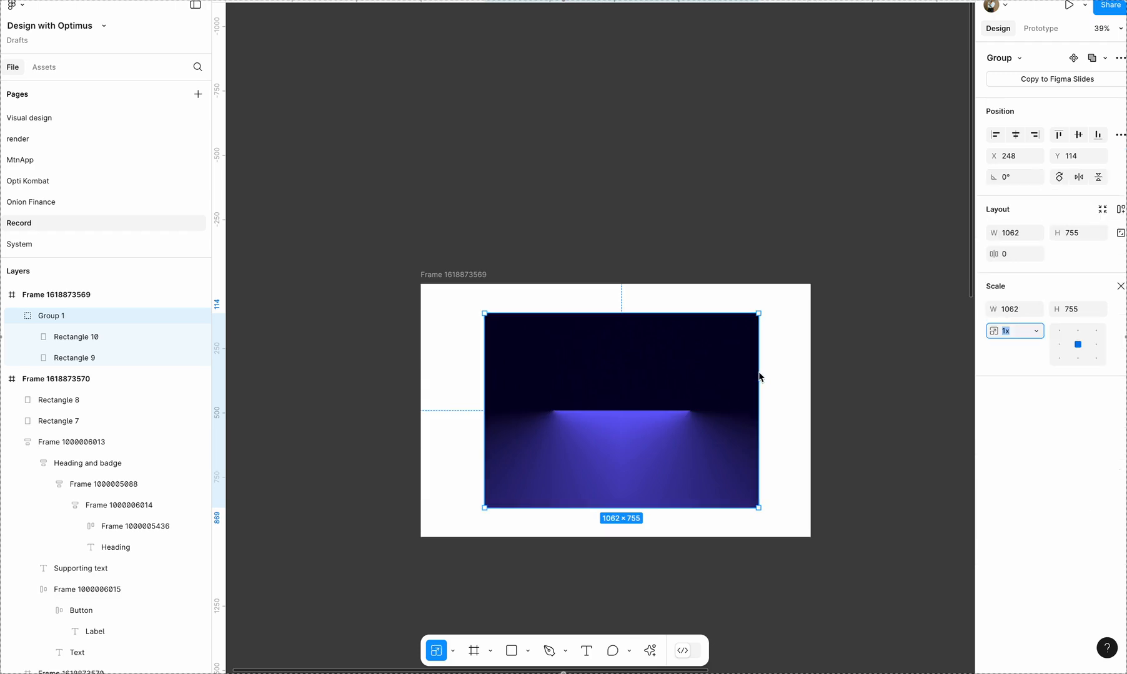
{"action": "left_click_drag", "start_coordinate": [760, 377], "coordinate": [810, 375]}
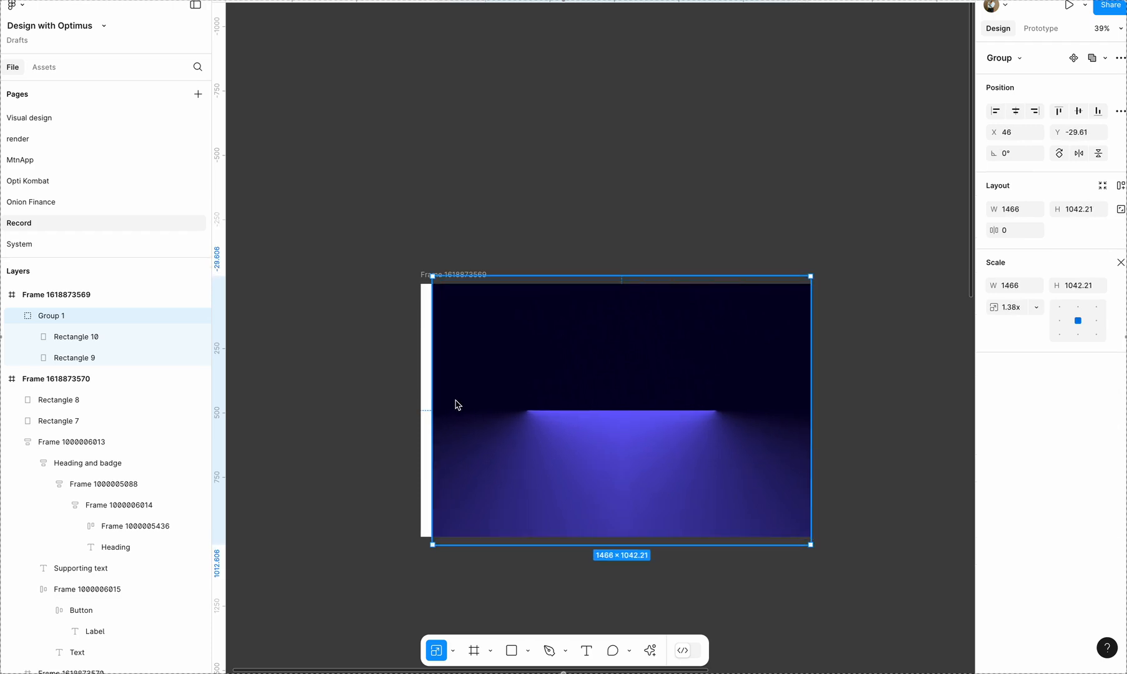
{"action": "key", "text": "v"}
- Stretch the group to the frame's remaining edges so it fills the frame at 1512 × 982
{"action": "left_click_drag", "start_coordinate": [434, 382], "coordinate": [425, 384]}
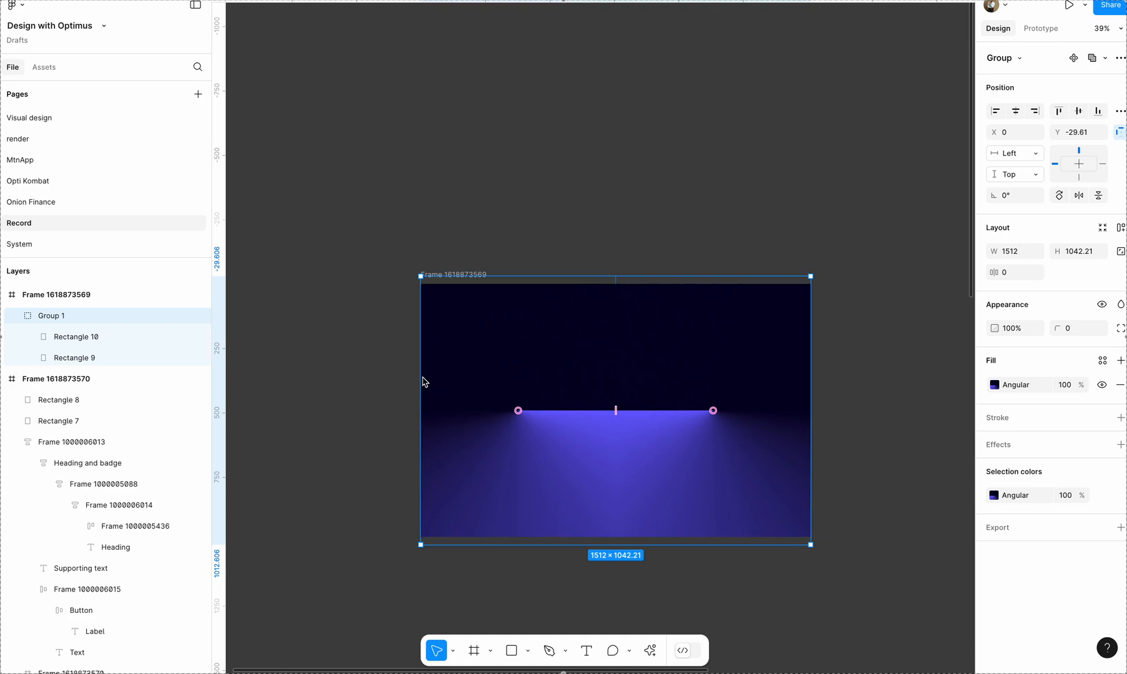
{"action": "left_click_drag", "start_coordinate": [626, 277], "coordinate": [627, 286]}
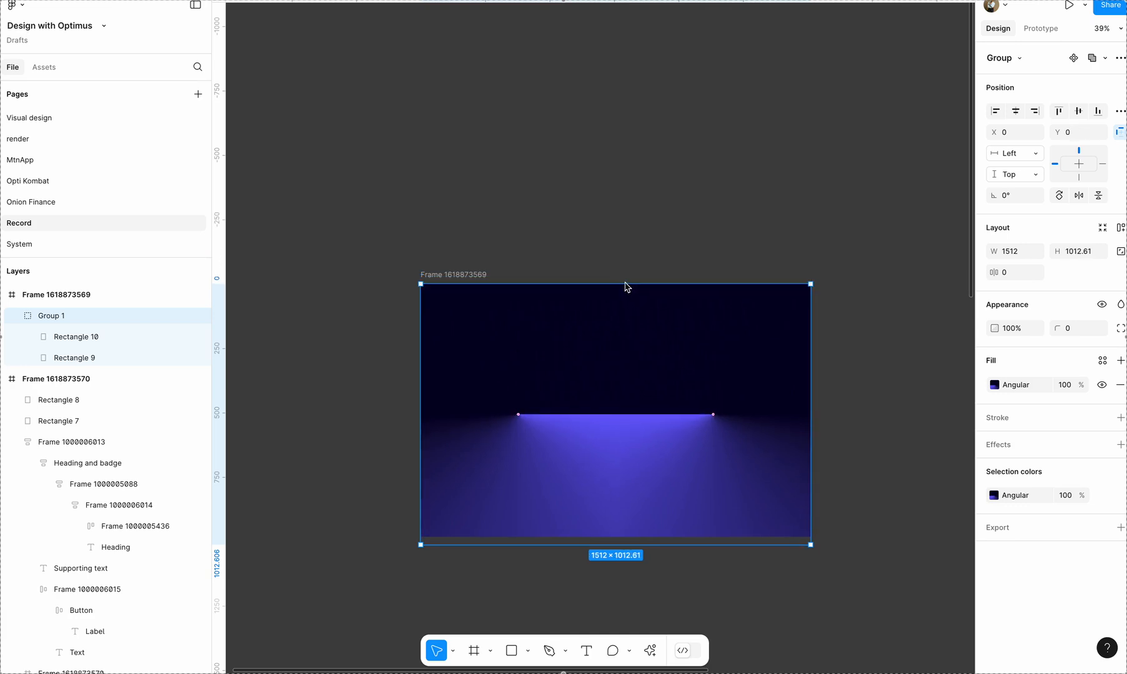
{"action": "left_click_drag", "start_coordinate": [622, 552], "coordinate": [622, 544]}
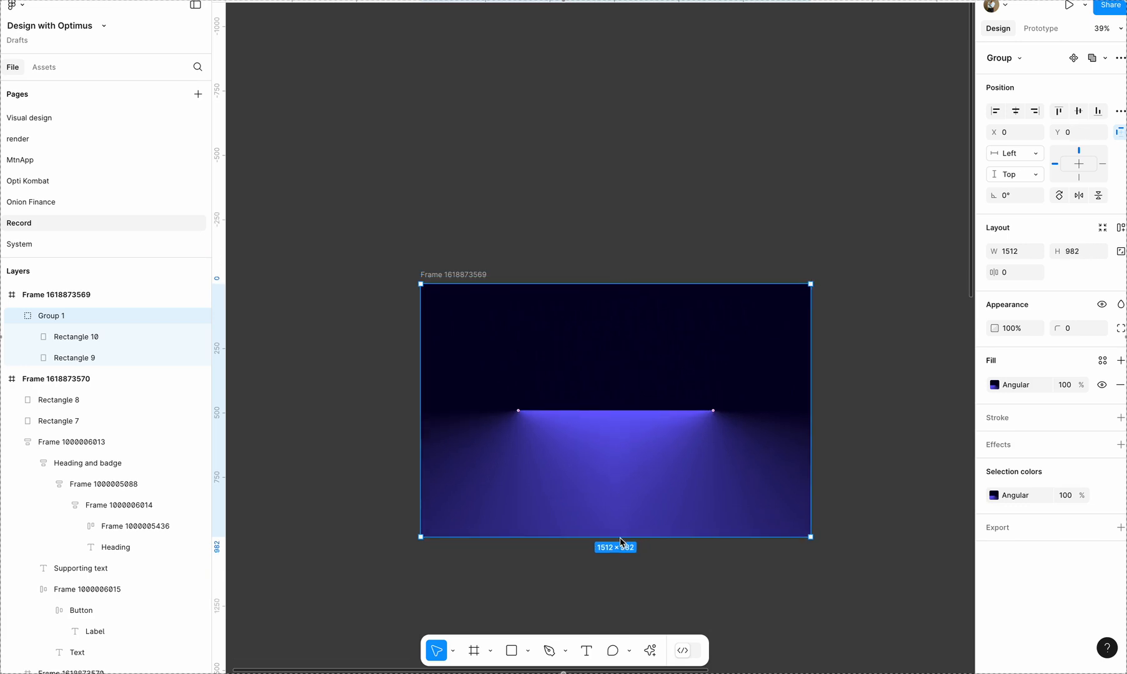
{"action": "left_click", "coordinate": [858, 464]}
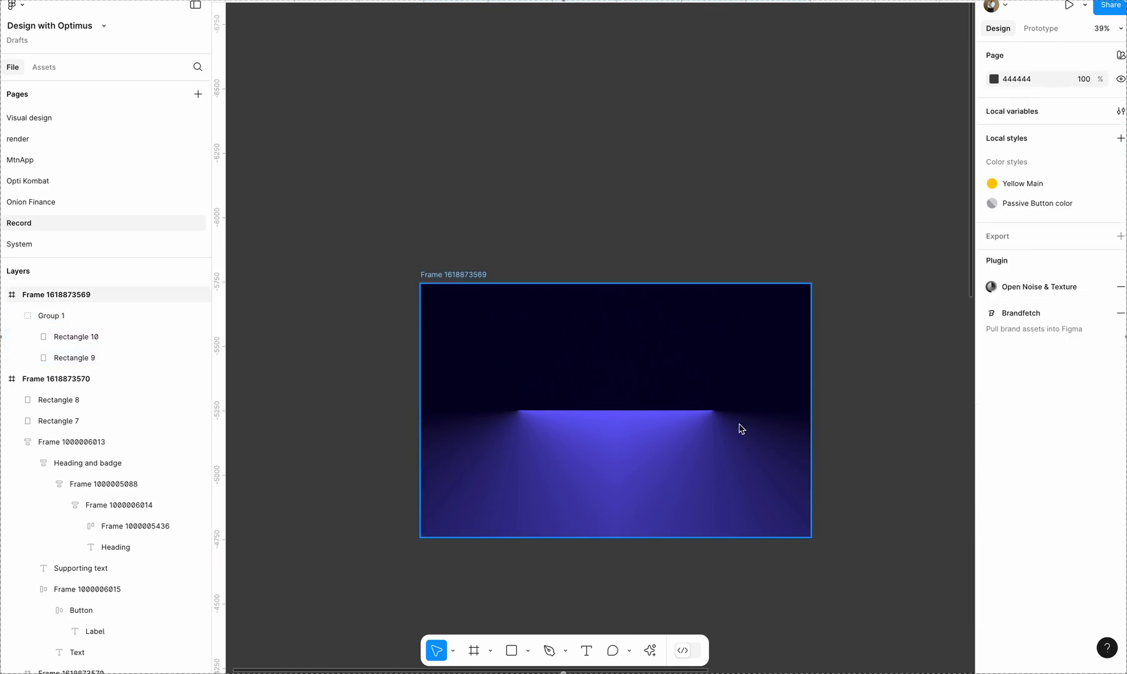
- Overlay a duplicate of the gradient group, with its blend mode set to Plus lighter, exactly on the original inside the frame
{"action": "left_click", "coordinate": [578, 344]}
{"action": "left_click_drag", "start_coordinate": [578, 344], "coordinate": [410, 54]}
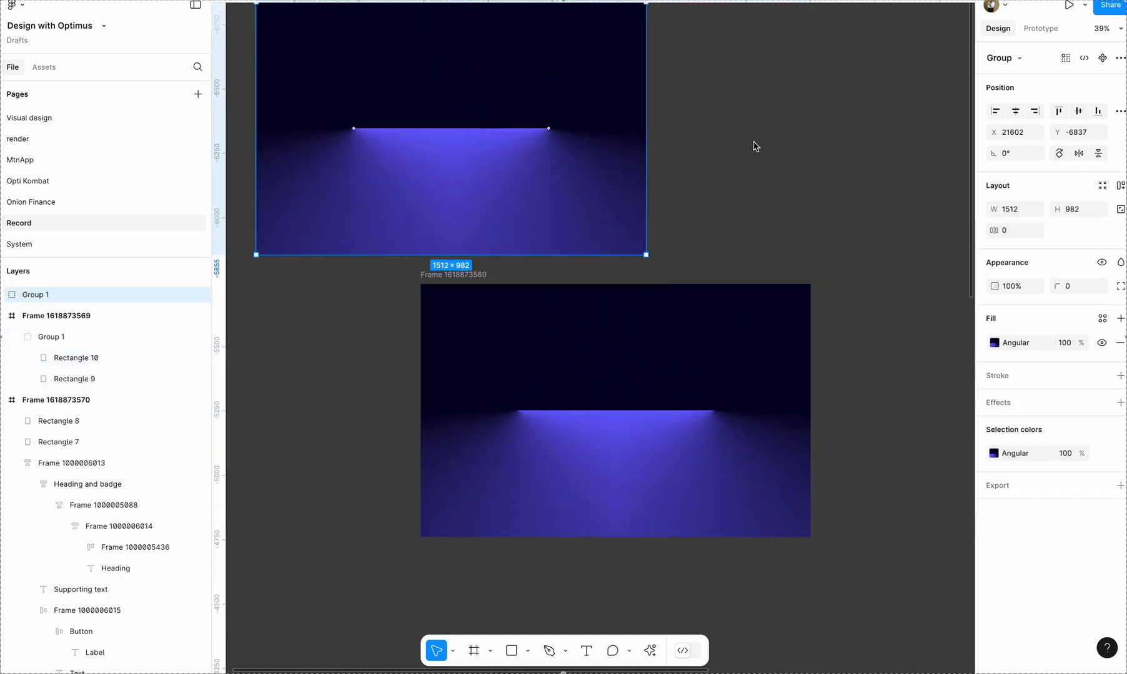
{"action": "left_click", "coordinate": [1119, 263]}
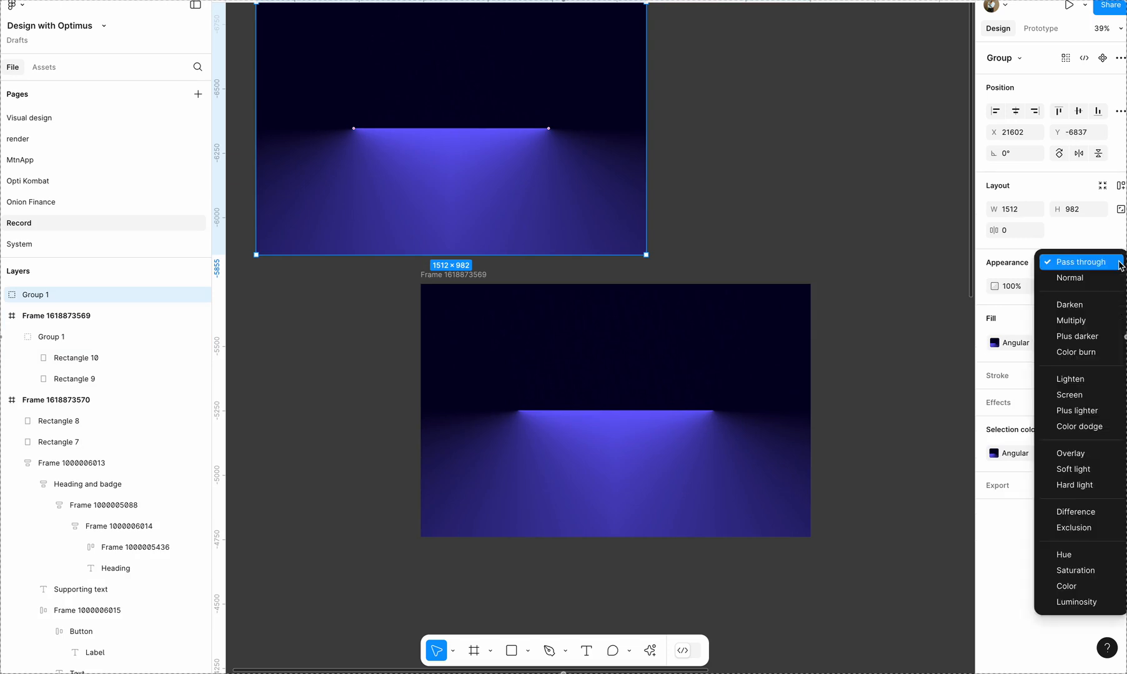
{"action": "left_click", "coordinate": [1069, 417]}
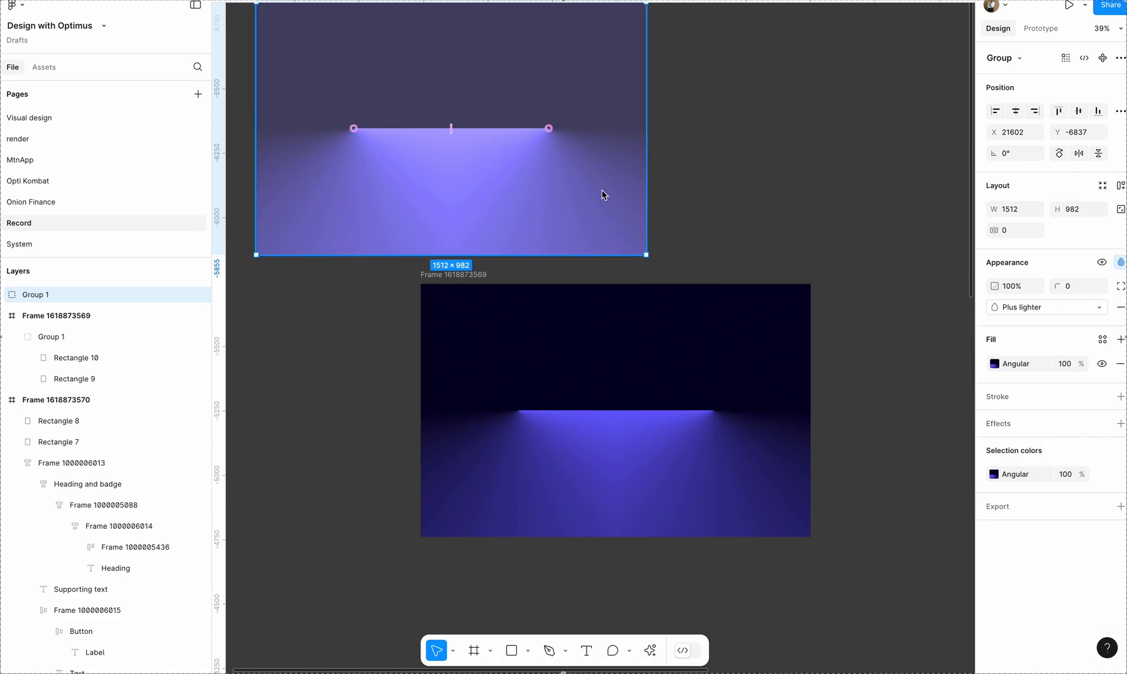
{"action": "left_click_drag", "start_coordinate": [567, 103], "coordinate": [730, 384]}
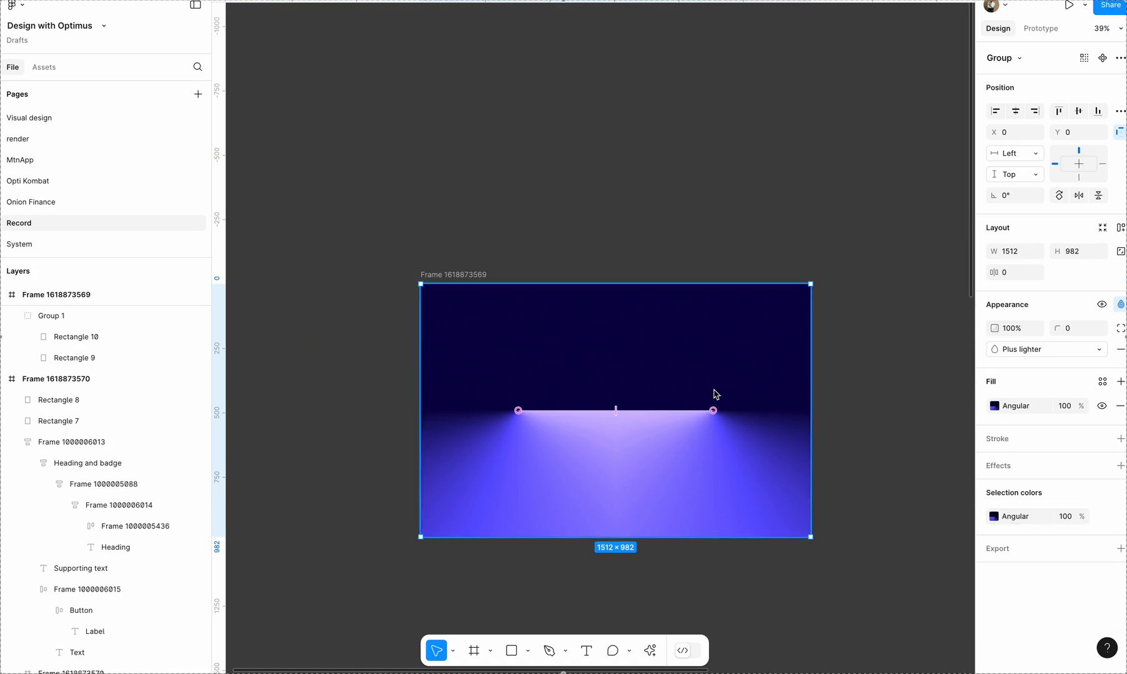
- Duplicate the frame directly below itself and delete the Plus lighter group from the upper frame
{"action": "left_click_drag", "start_coordinate": [441, 276], "coordinate": [441, 330]}
{"action": "left_click", "coordinate": [618, 209]}
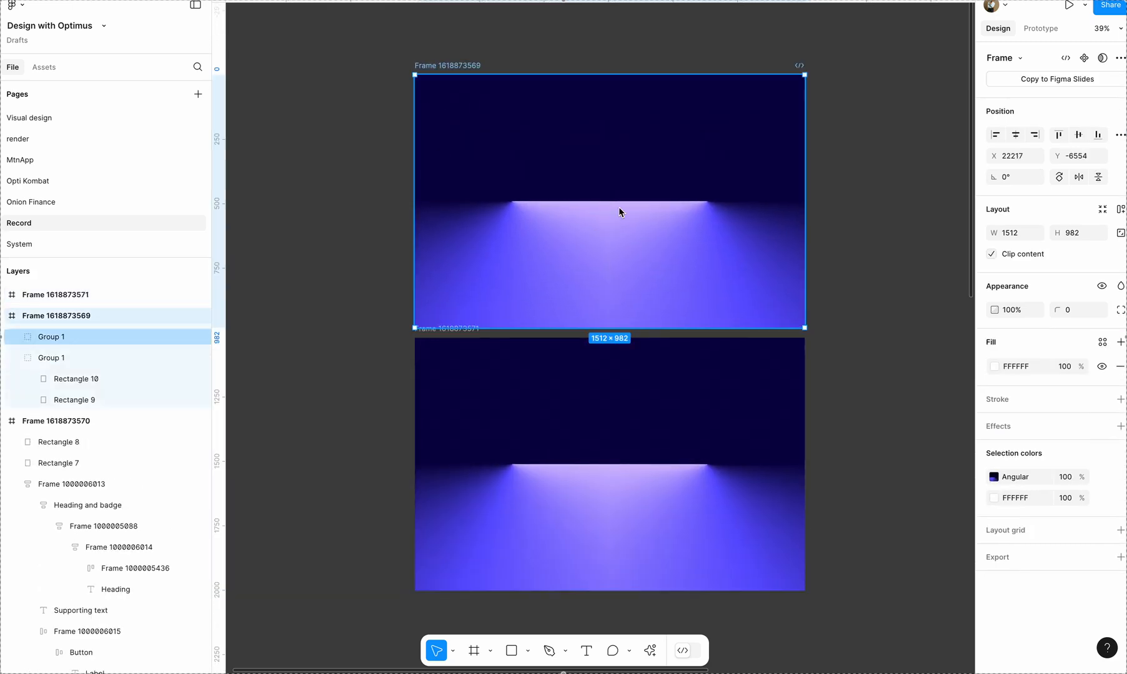
{"action": "key", "text": "Delete"}
{"action": "scroll", "coordinate": [720, 299], "scroll_direction": "down", "scroll_amount": 2}
{"action": "scroll", "coordinate": [719, 299], "scroll_direction": "right", "scroll_amount": 1}
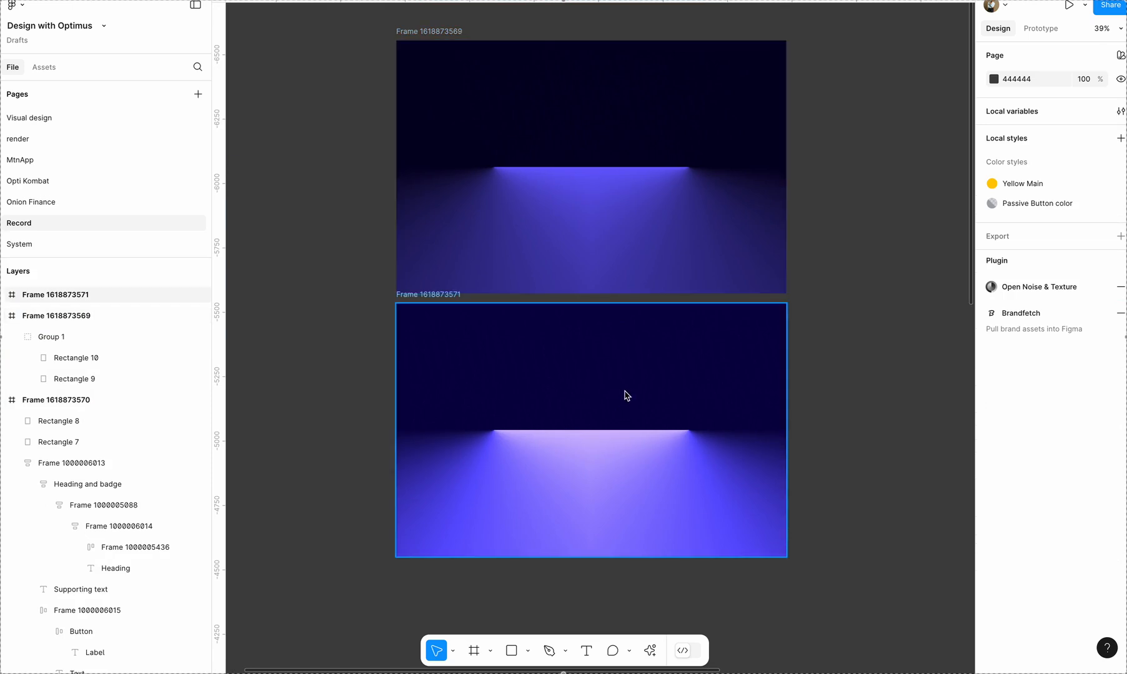
- Shift the hue of the 100% gradient stop towards pinkish purple on the lower frame's Plus lighter group
{"action": "double_click", "coordinate": [632, 417]}
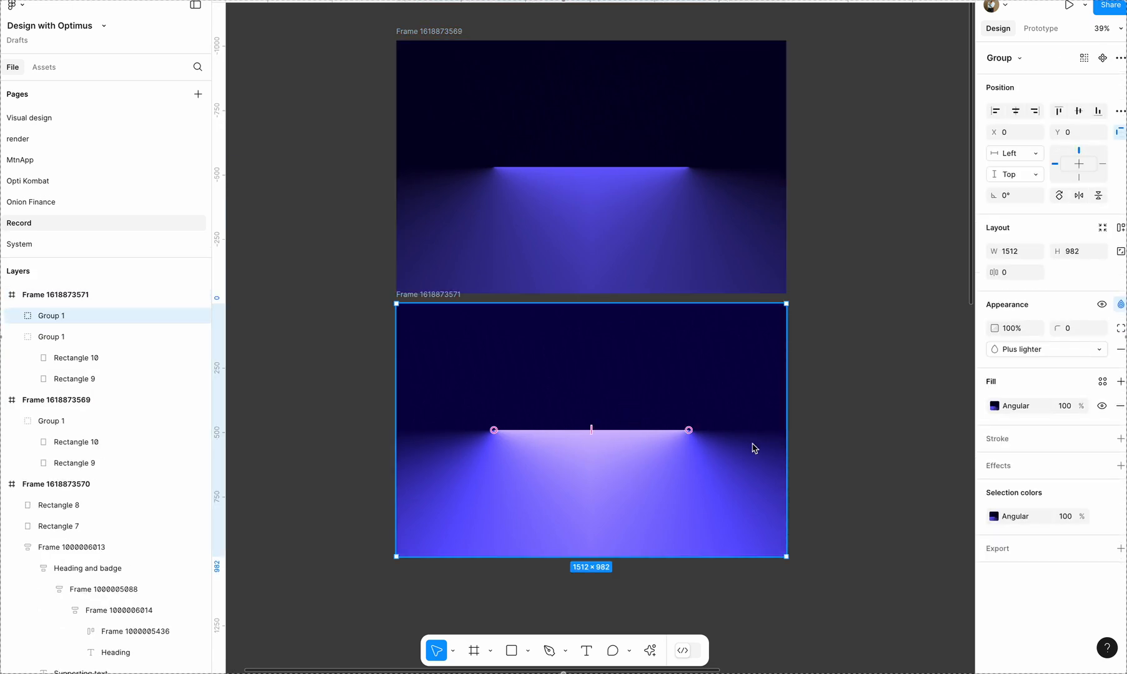
{"action": "left_click", "coordinate": [994, 406]}
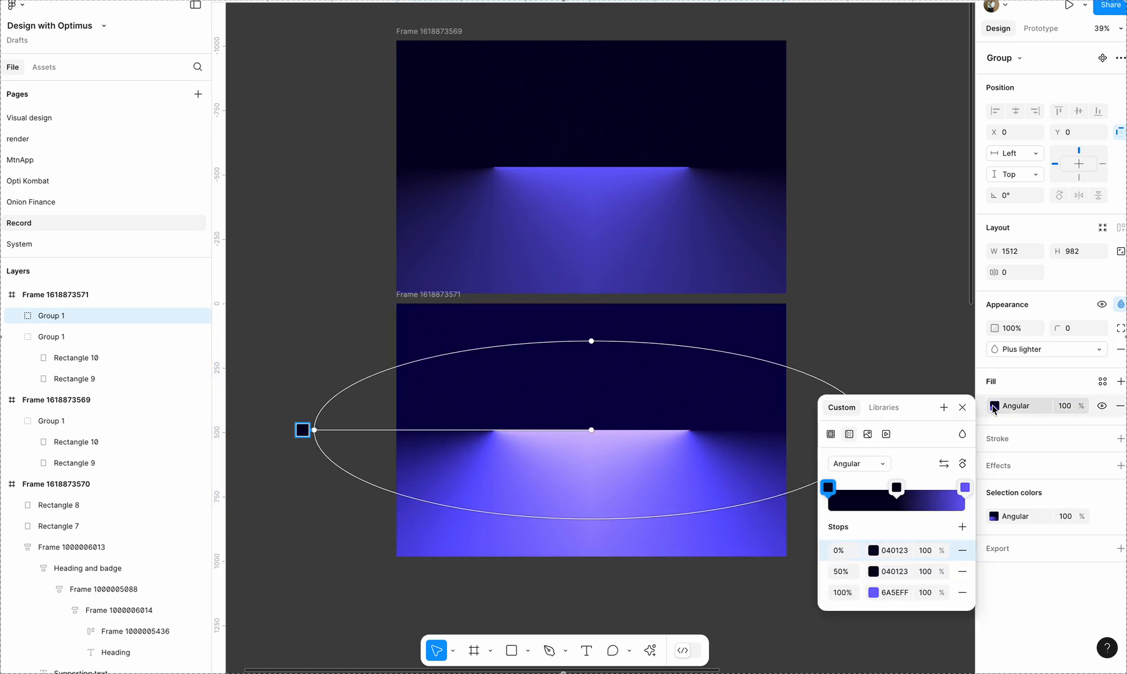
{"action": "left_click", "coordinate": [873, 593]}
{"action": "left_click_drag", "start_coordinate": [772, 522], "coordinate": [777, 522]}
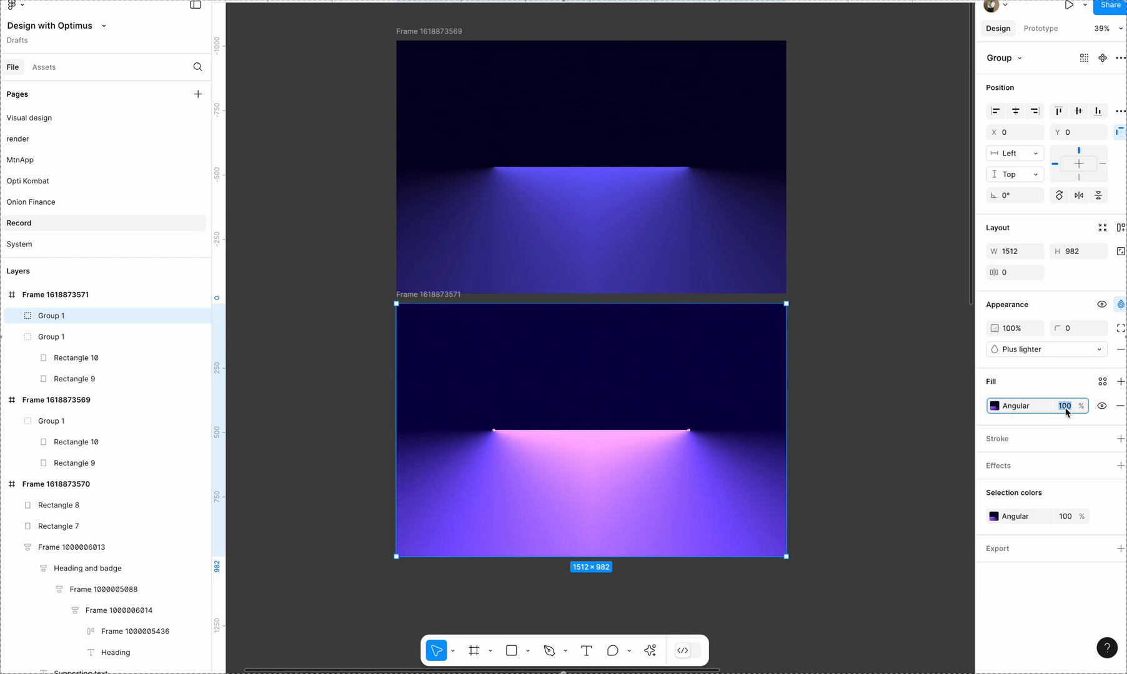
- Set the Plus lighter group's angular gradient fill opacity to 50%
{"action": "type", "text": "50"}
{"action": "key", "text": "Return"}
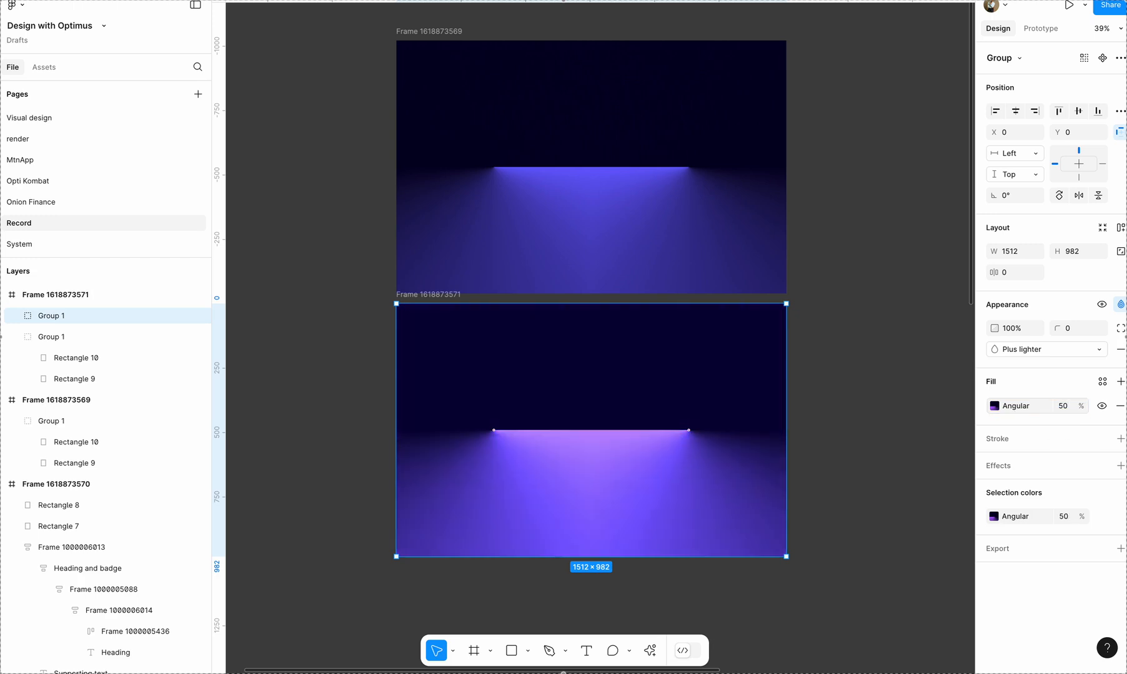
{"action": "left_click", "coordinate": [880, 431]}
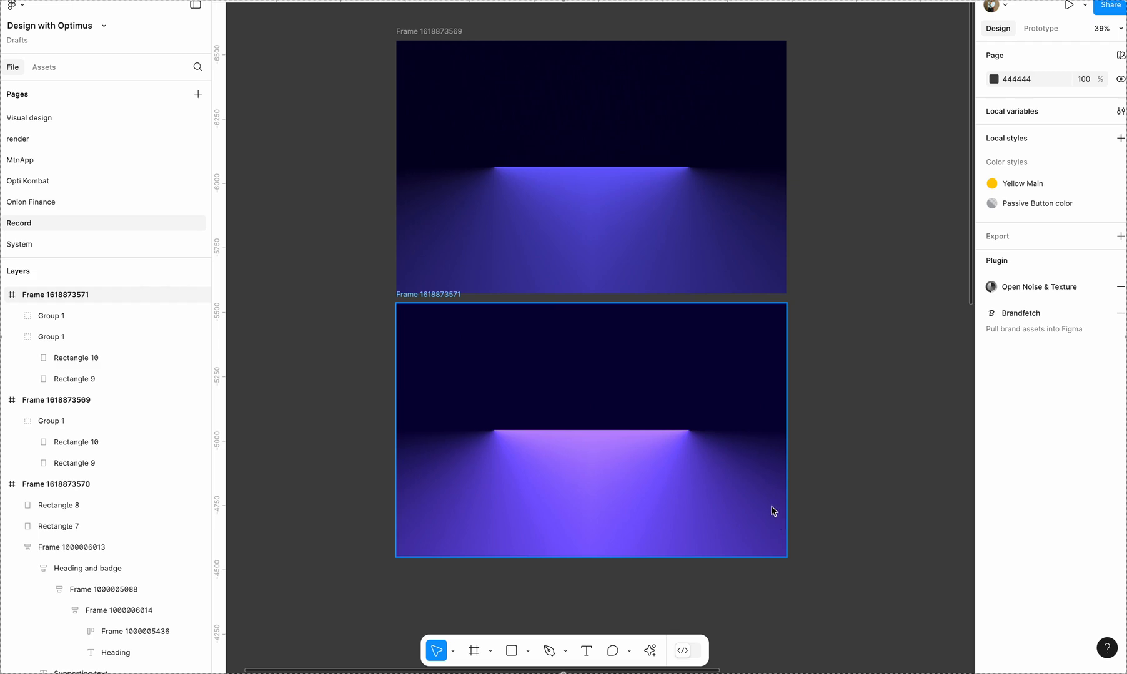
- Draw a 756-wide rectangle along the light's bright top edge in the lower frame and set its height to 4
{"action": "left_click", "coordinate": [511, 651]}
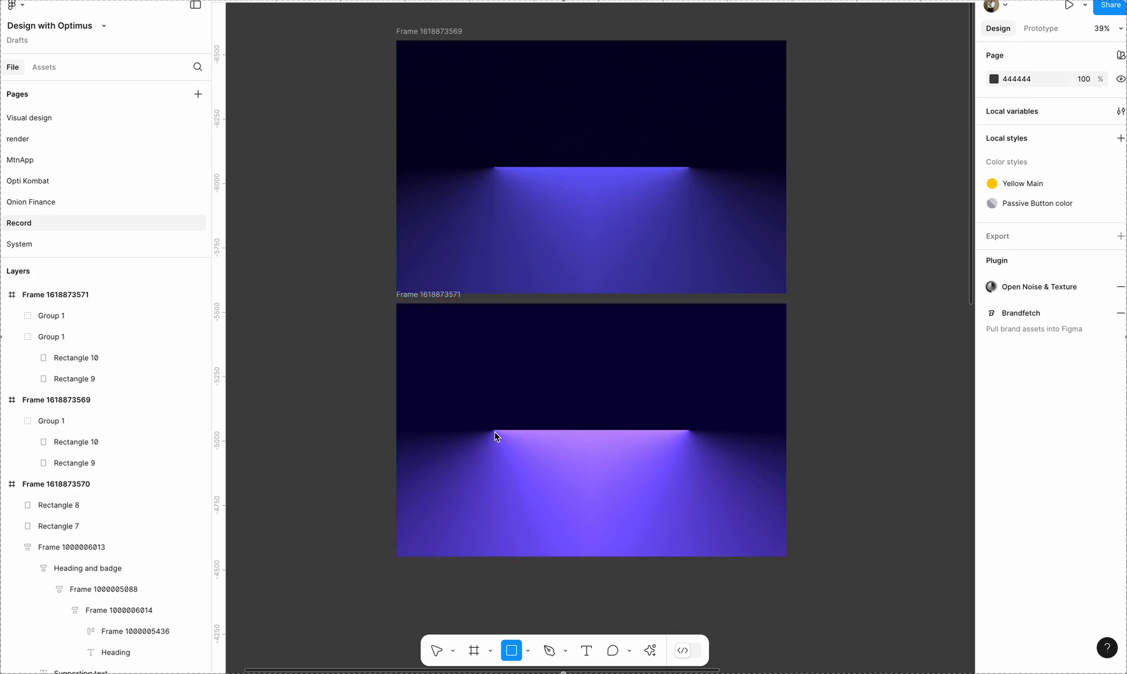
{"action": "left_click_drag", "start_coordinate": [494, 431], "coordinate": [689, 430]}
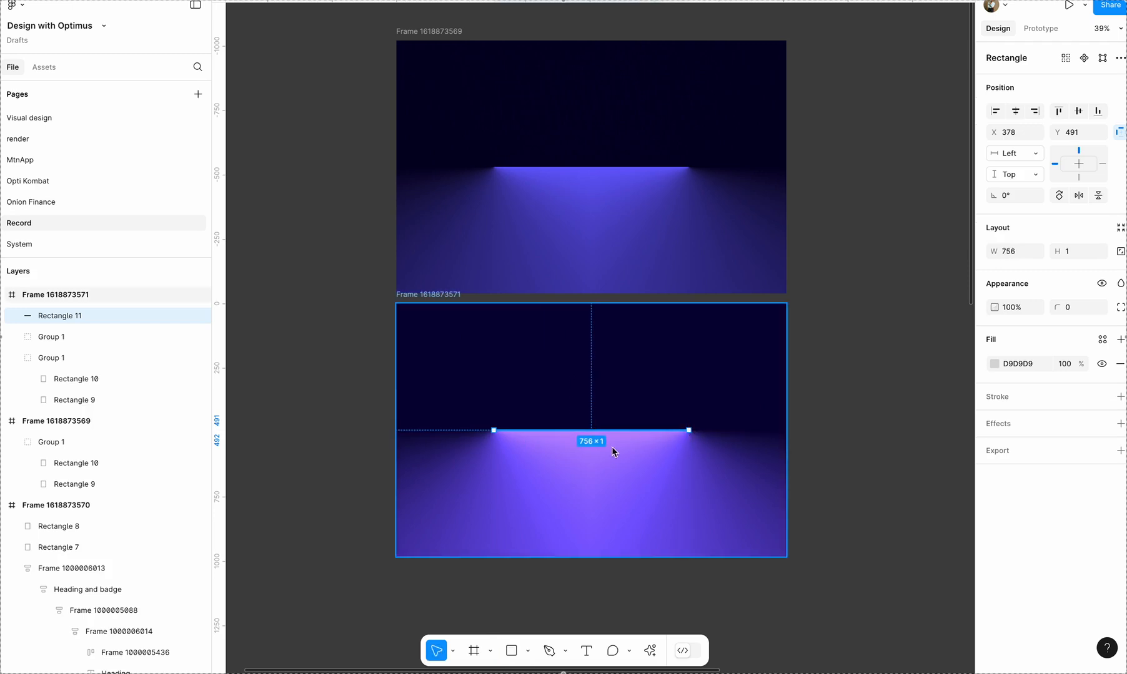
{"action": "left_click", "coordinate": [1073, 253]}
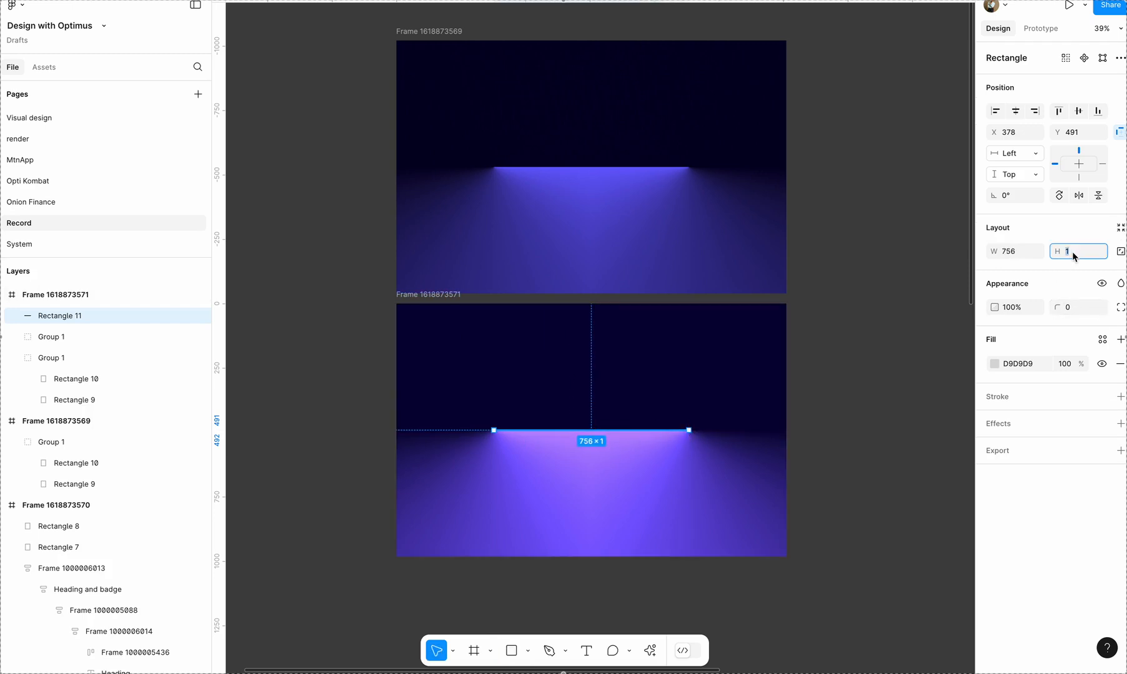
{"action": "type", "text": "4"}
{"action": "key", "text": "Return"}
- Fill the thin tubelight rectangle with white FFFFFF
{"action": "left_click", "coordinate": [994, 363]}
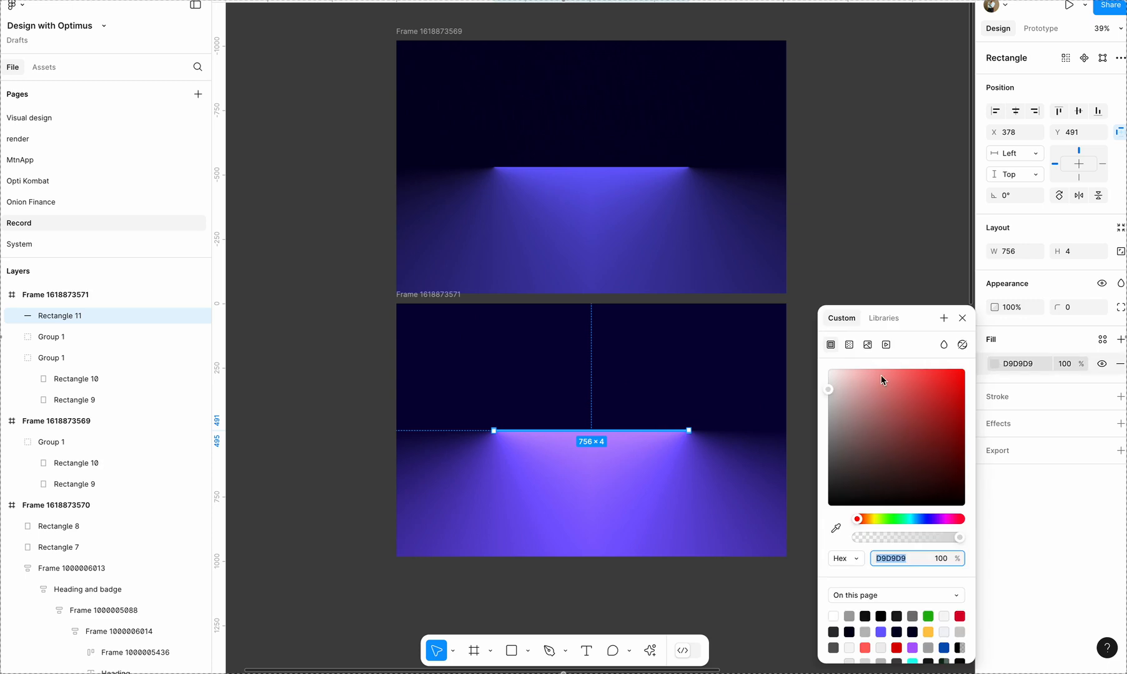
{"action": "left_click", "coordinate": [829, 372]}
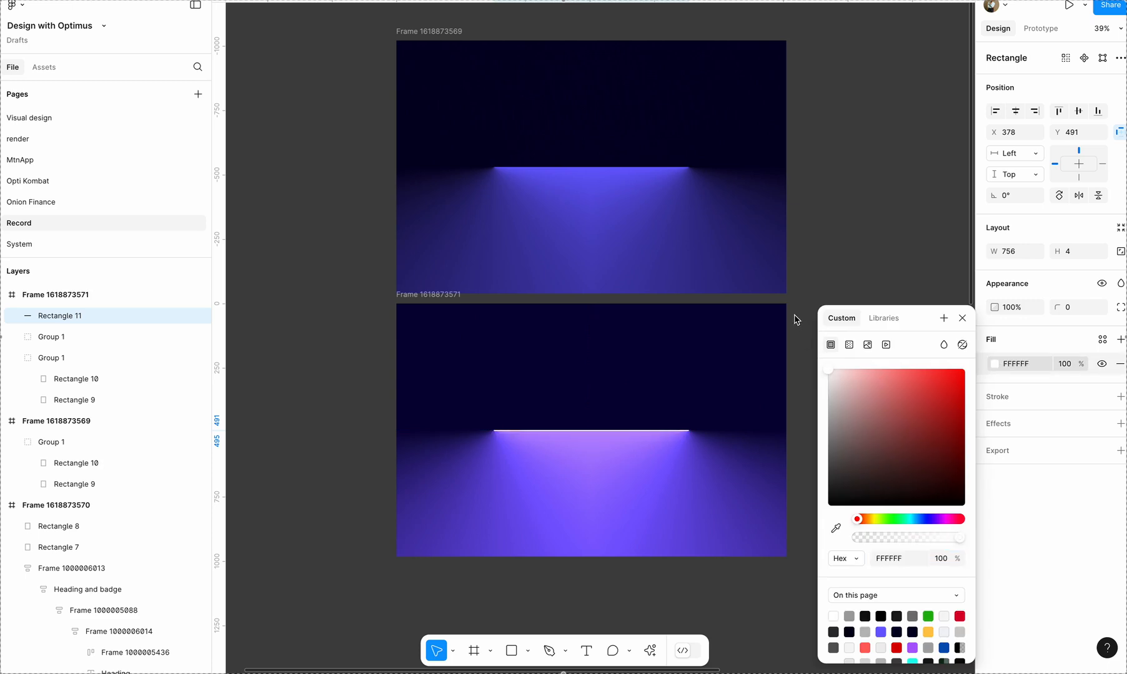
{"action": "left_click", "coordinate": [666, 465]}
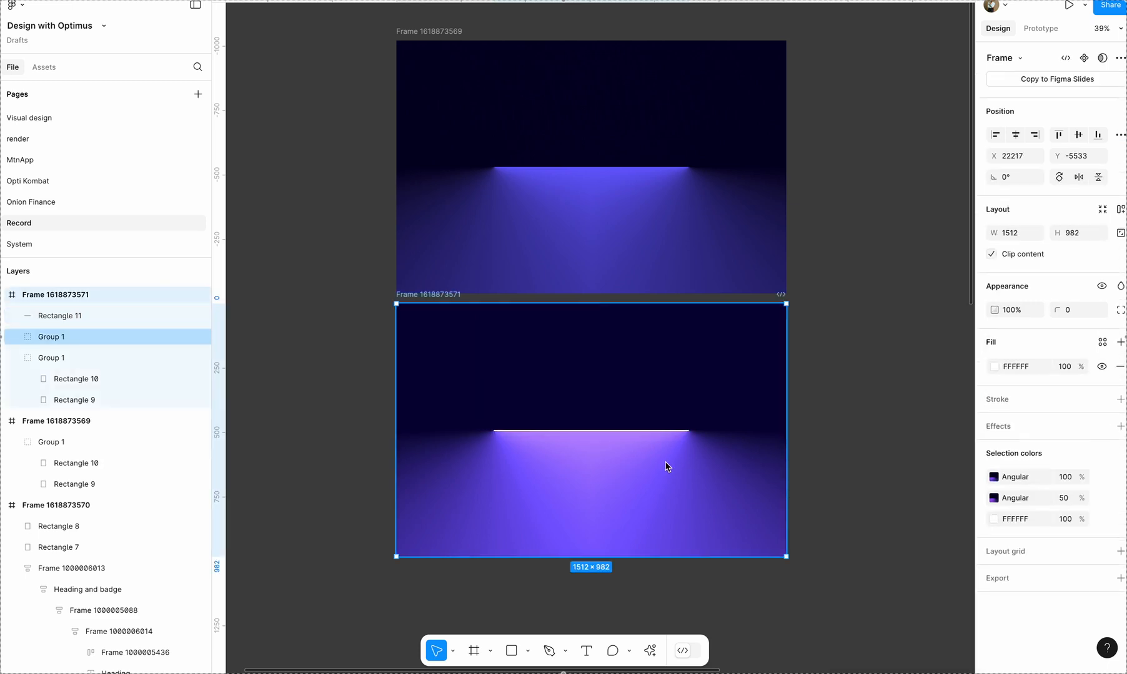
- Apply a Layer blur effect to the thin white tubelight rectangle in the lower frame
{"action": "scroll", "coordinate": [683, 479], "scroll_direction": "up", "scroll_amount": 3}
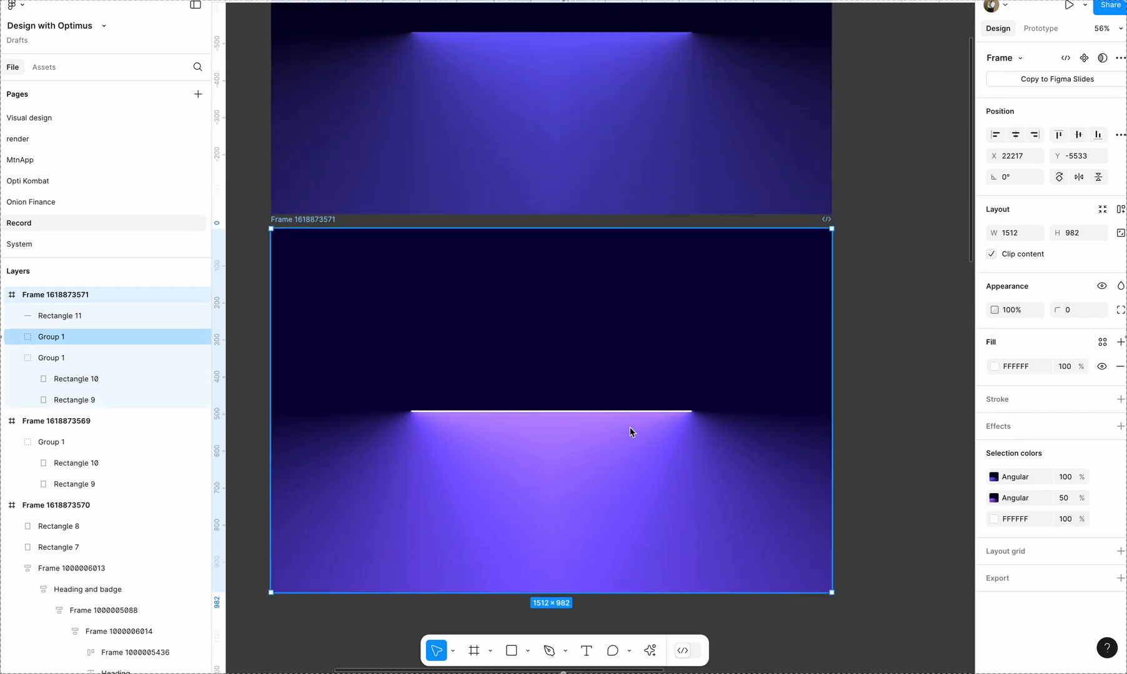
{"action": "scroll", "coordinate": [630, 427], "scroll_direction": "up", "scroll_amount": 6}
{"action": "left_click", "coordinate": [701, 388]}
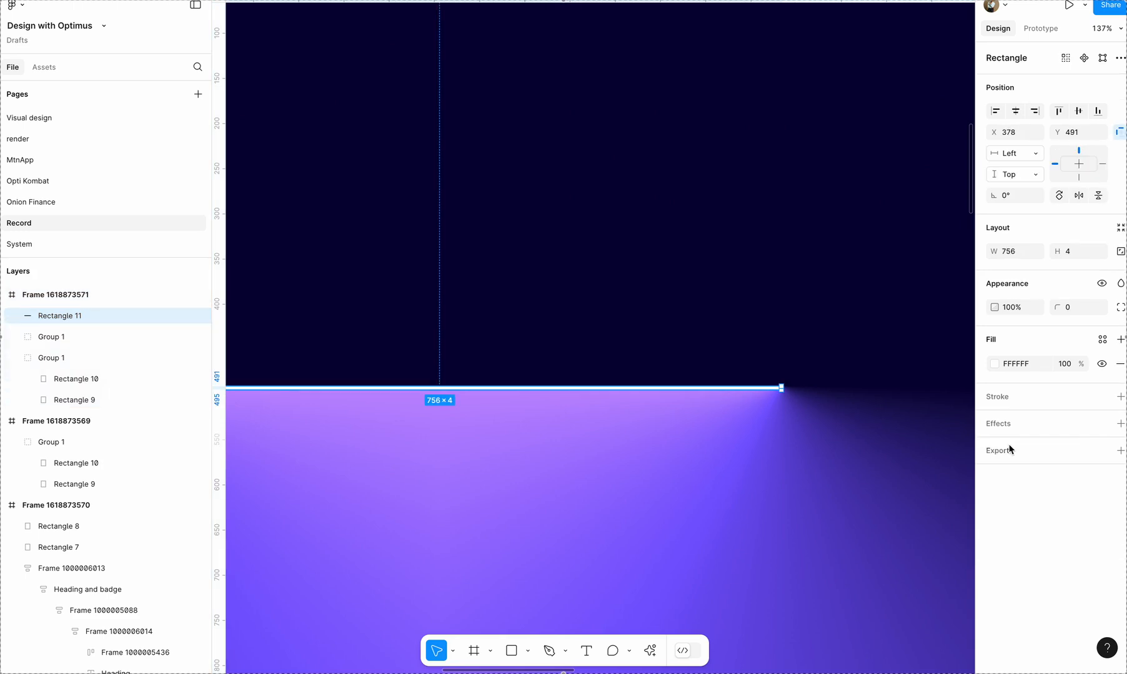
{"action": "left_click", "coordinate": [1002, 429]}
{"action": "left_click", "coordinate": [1041, 449]}
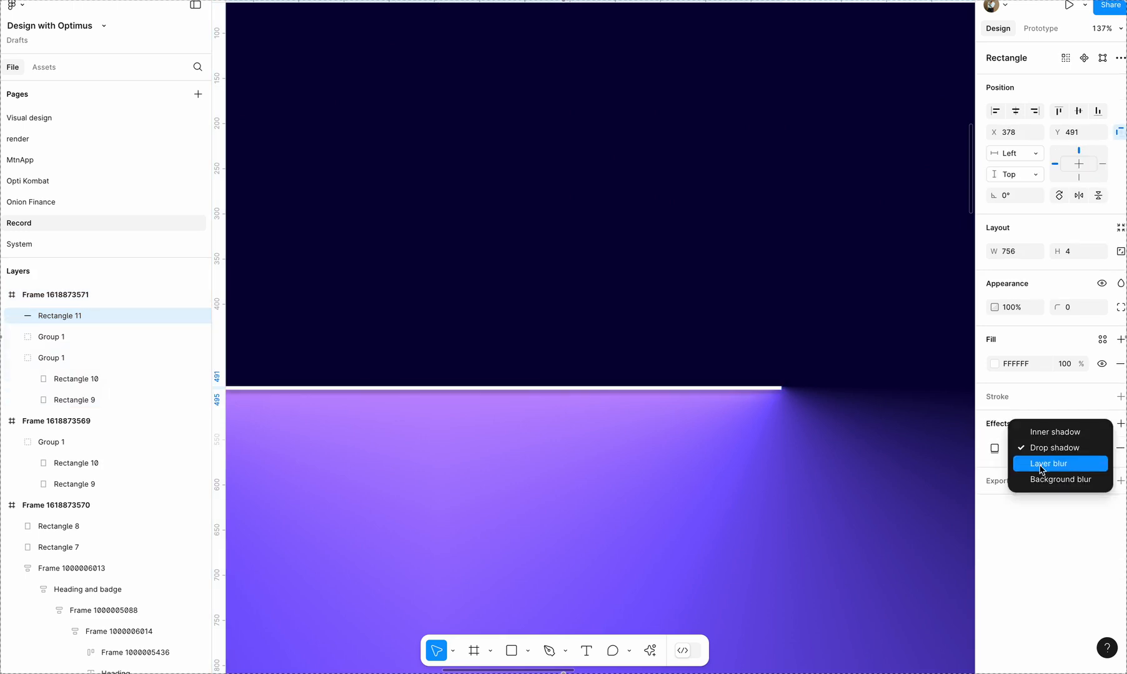
{"action": "left_click", "coordinate": [1036, 465]}
{"action": "scroll", "coordinate": [797, 503], "scroll_direction": "down", "scroll_amount": 5}
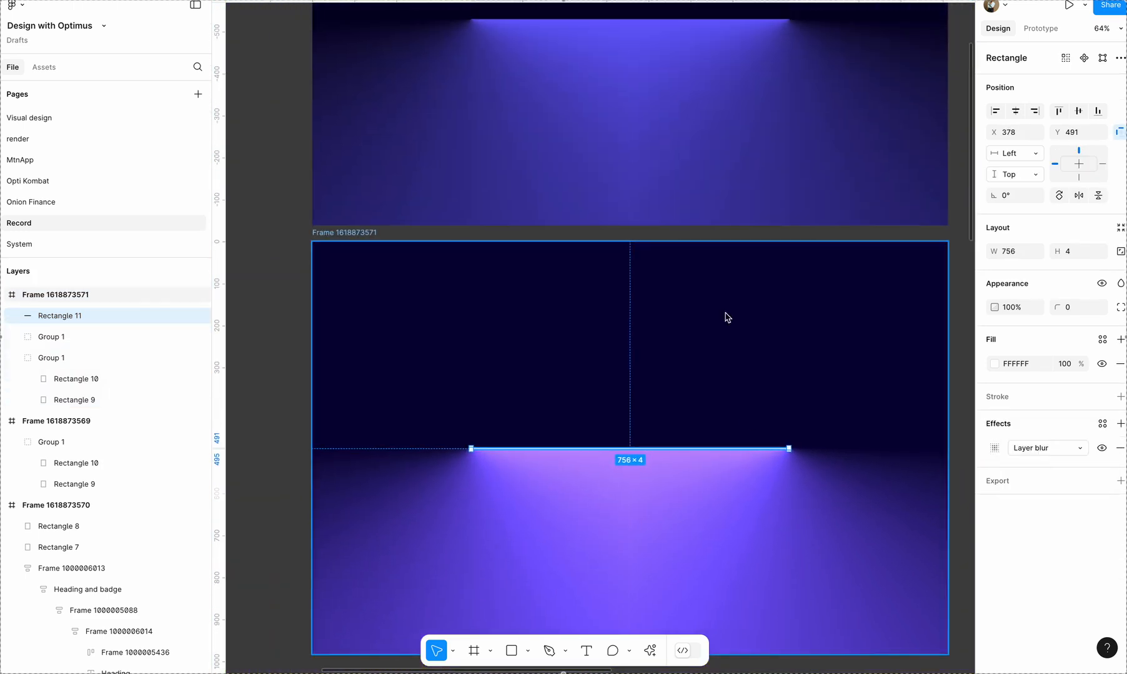
{"action": "left_click", "coordinate": [715, 196]}
{"action": "scroll", "coordinate": [714, 198], "scroll_direction": "down", "scroll_amount": 2}
{"action": "scroll", "coordinate": [787, 417], "scroll_direction": "down", "scroll_amount": 3}
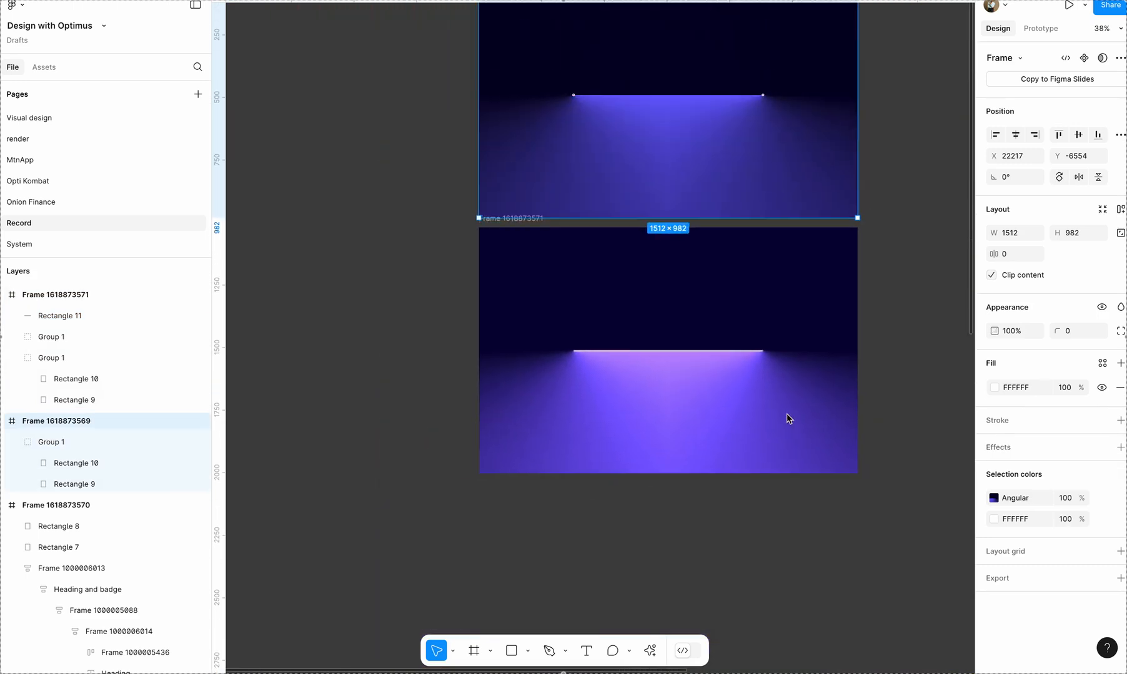
{"action": "scroll", "coordinate": [788, 418], "scroll_direction": "right", "scroll_amount": 2}
{"action": "scroll", "coordinate": [788, 418], "scroll_direction": "up", "scroll_amount": 1}
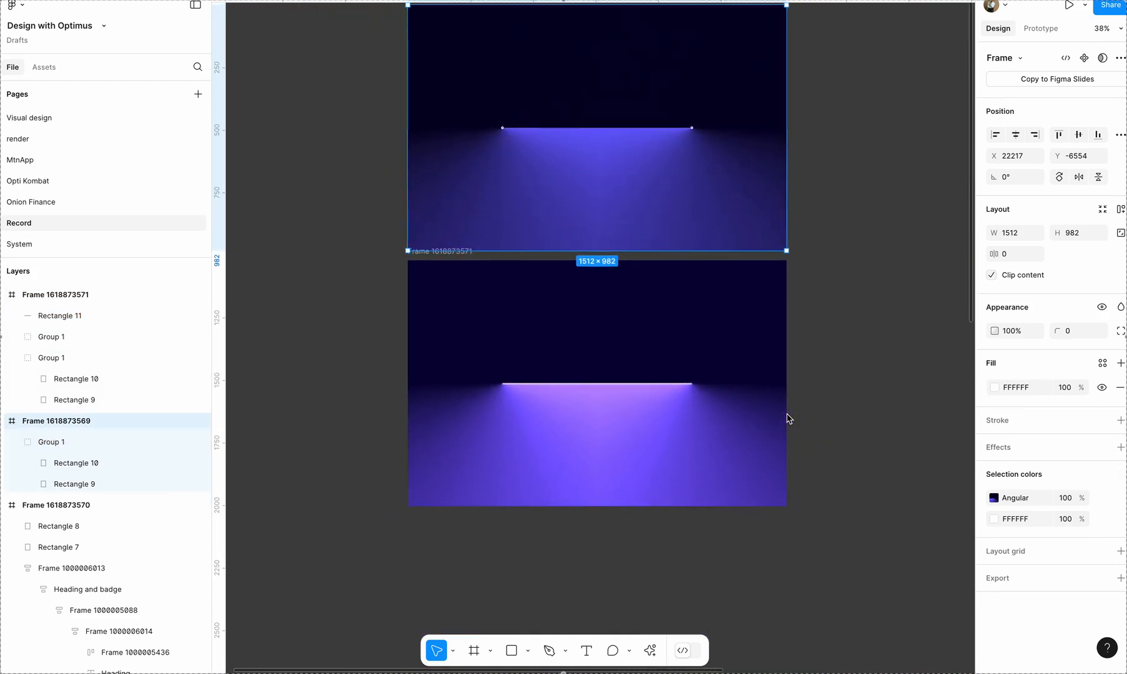
{"action": "key", "text": "t"}
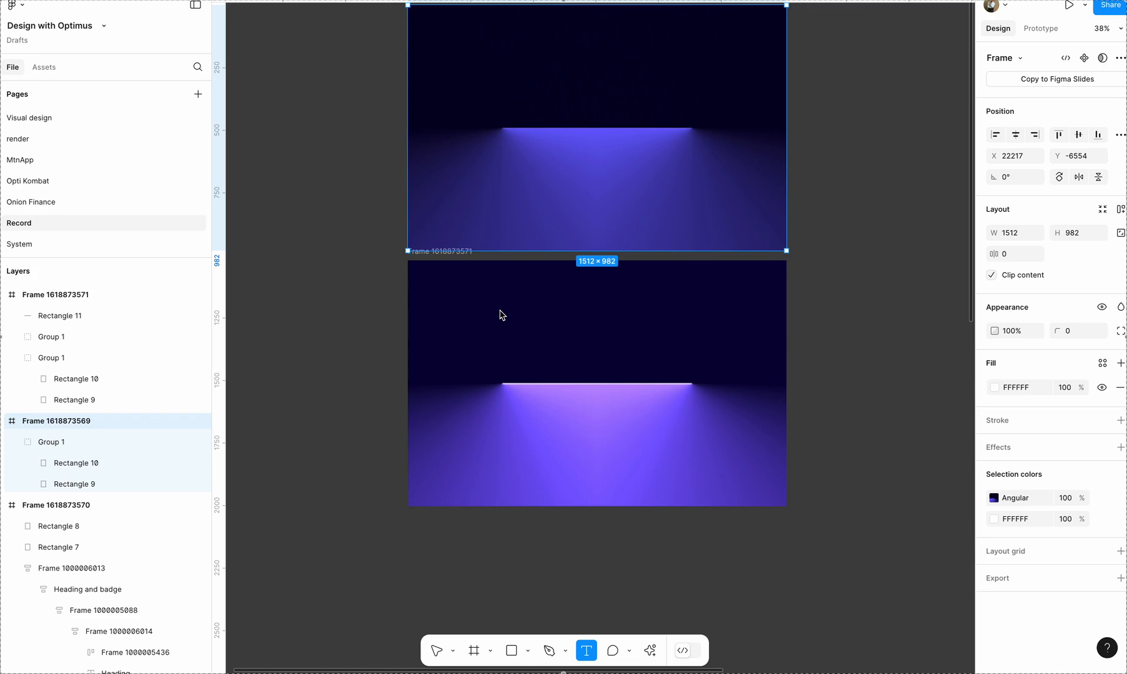
{"action": "left_click", "coordinate": [500, 315]}
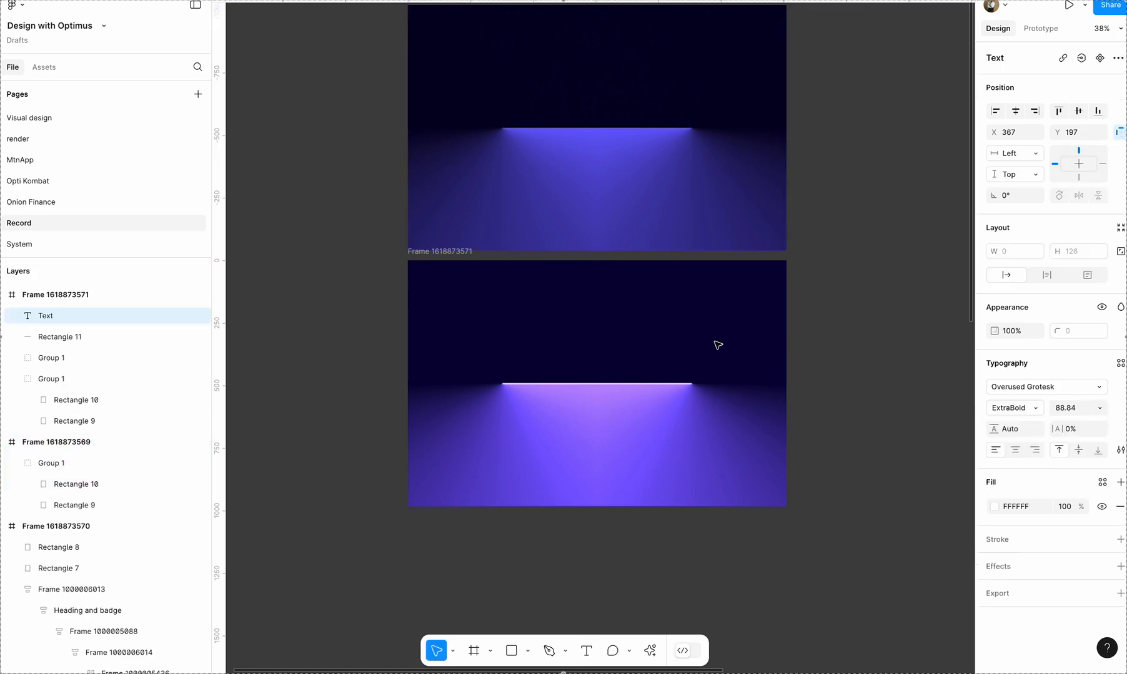
{"action": "left_click", "coordinate": [863, 226]}
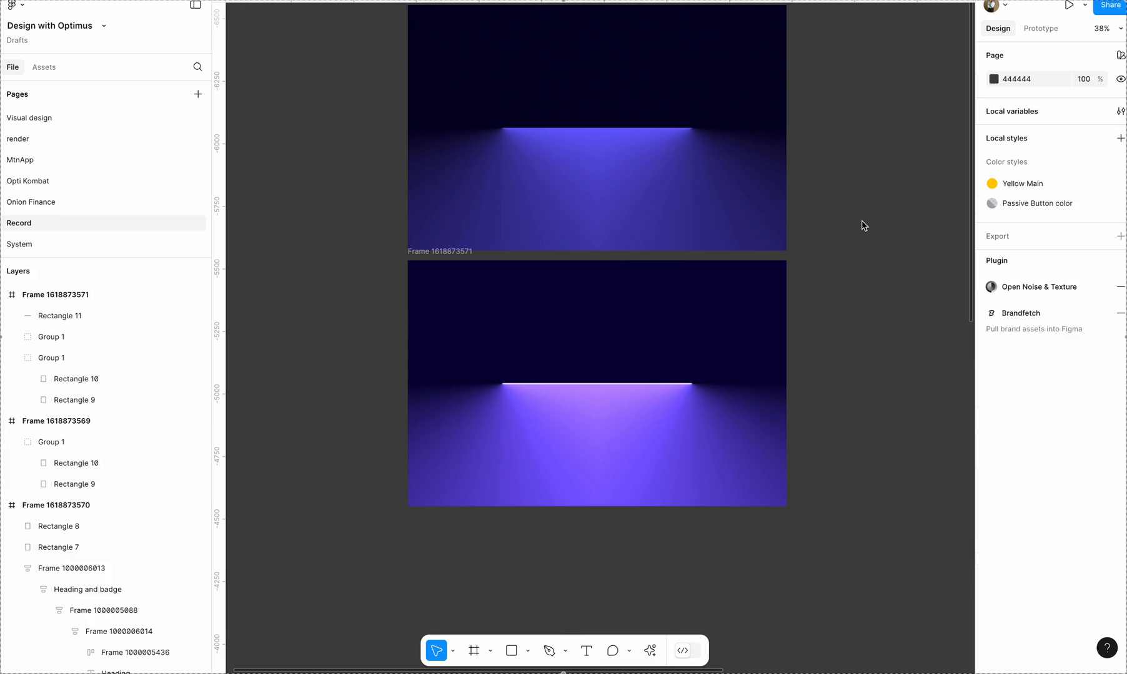
- Add the headline text "Let there be light" in the lower frame's dark area above the light line
{"action": "key", "text": "t"}
{"action": "left_click", "coordinate": [502, 319]}
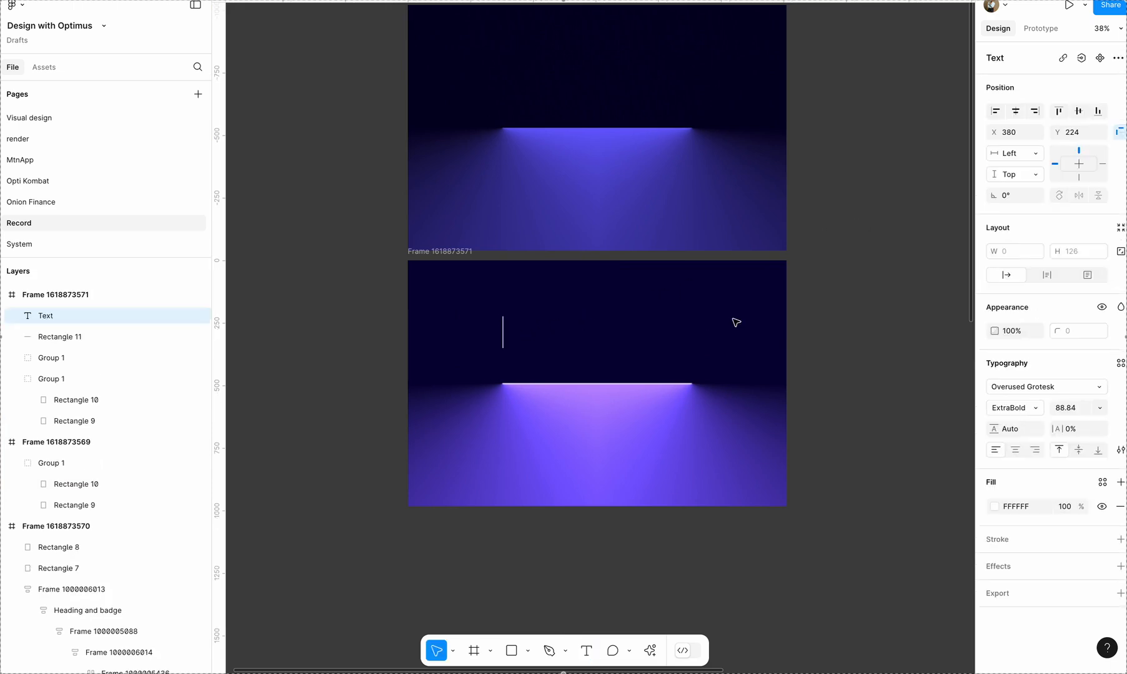
{"action": "type", "text": "Let there be"}
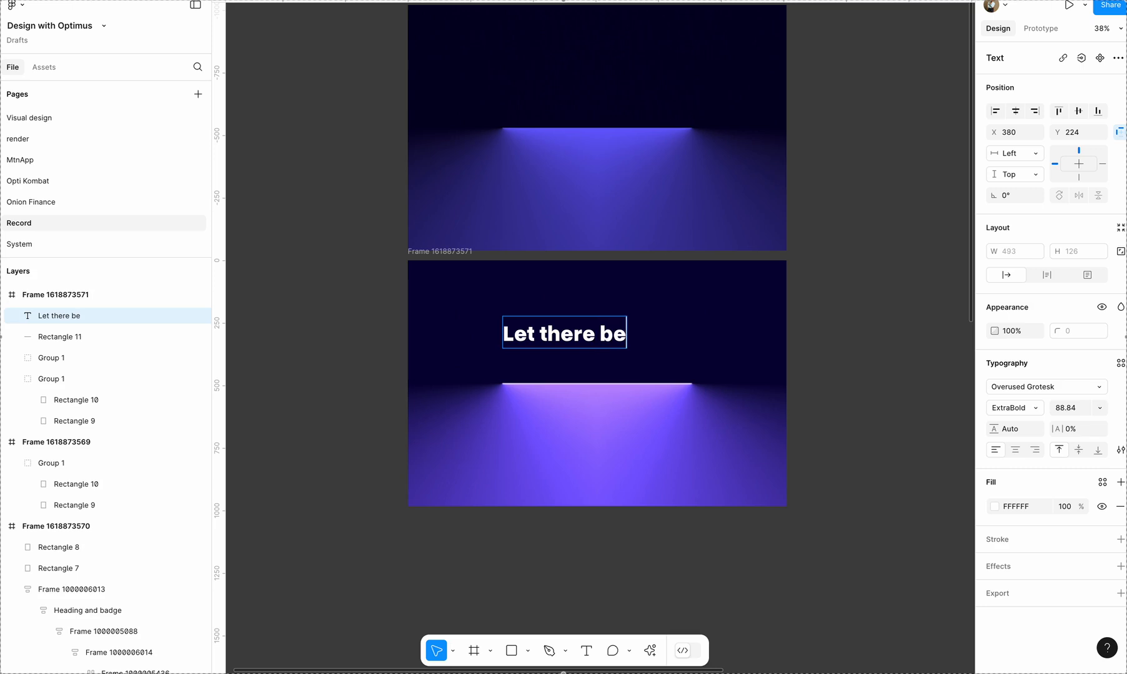
{"action": "type", "text": " light"}
{"action": "key", "text": "Escape"}
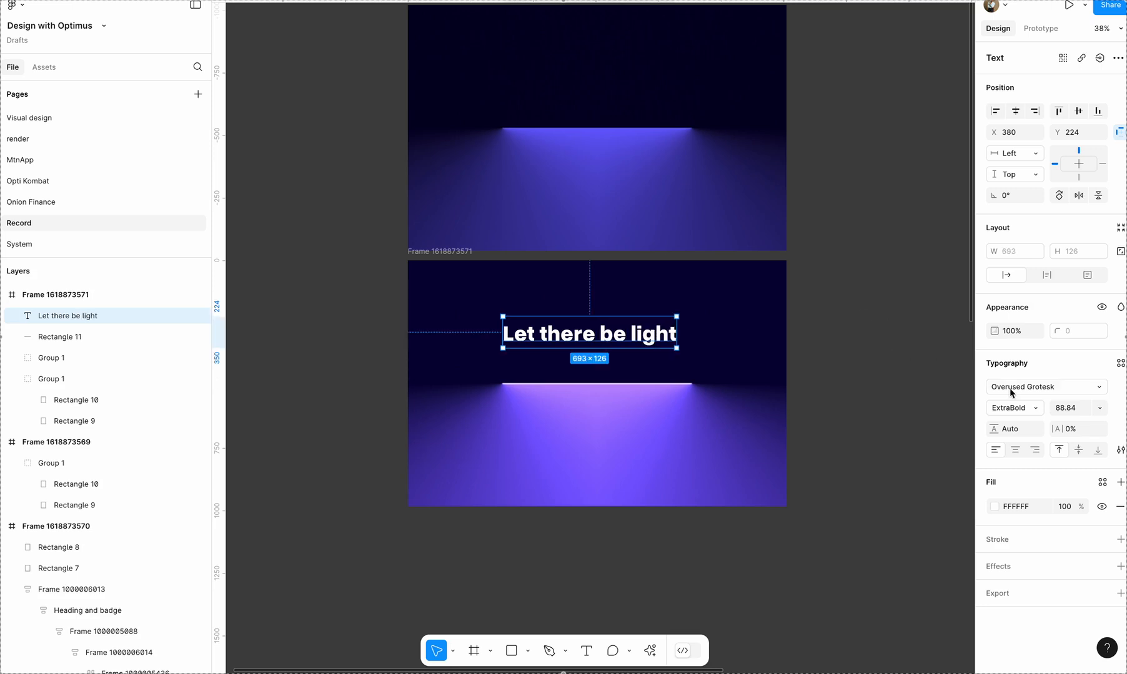
- Set the headline's font to Clash Display Semibold and centre it horizontally in the frame
{"action": "left_click", "coordinate": [1025, 388]}
{"action": "type", "text": "clash"}
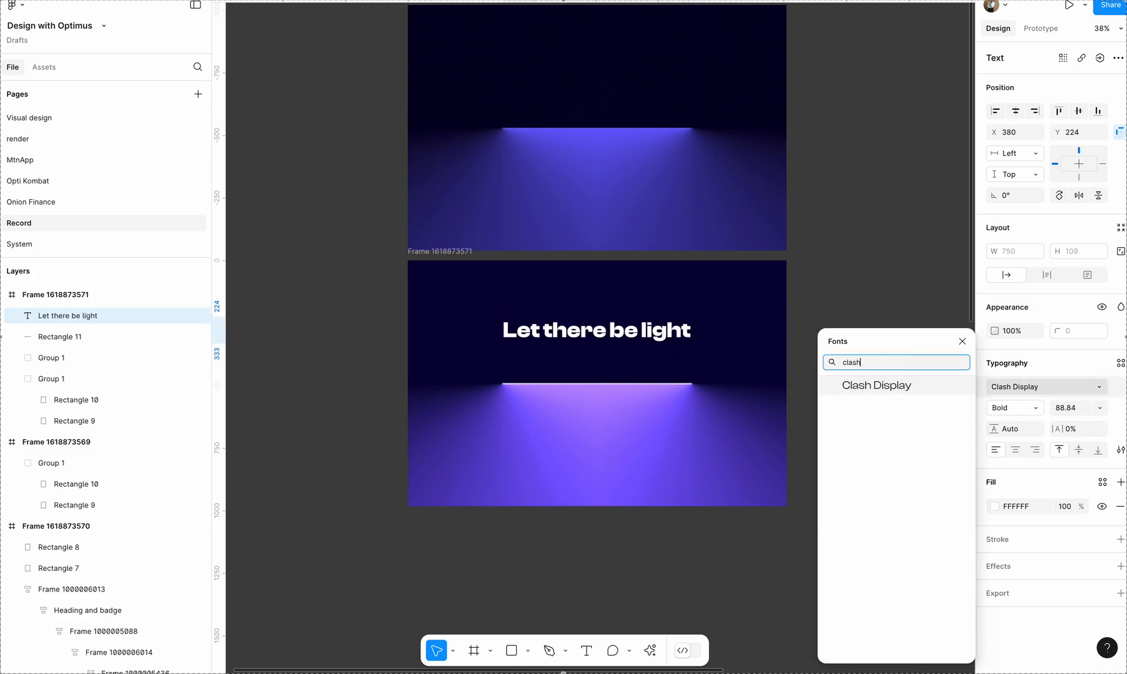
{"action": "key", "text": "Escape"}
{"action": "left_click", "coordinate": [1014, 408]}
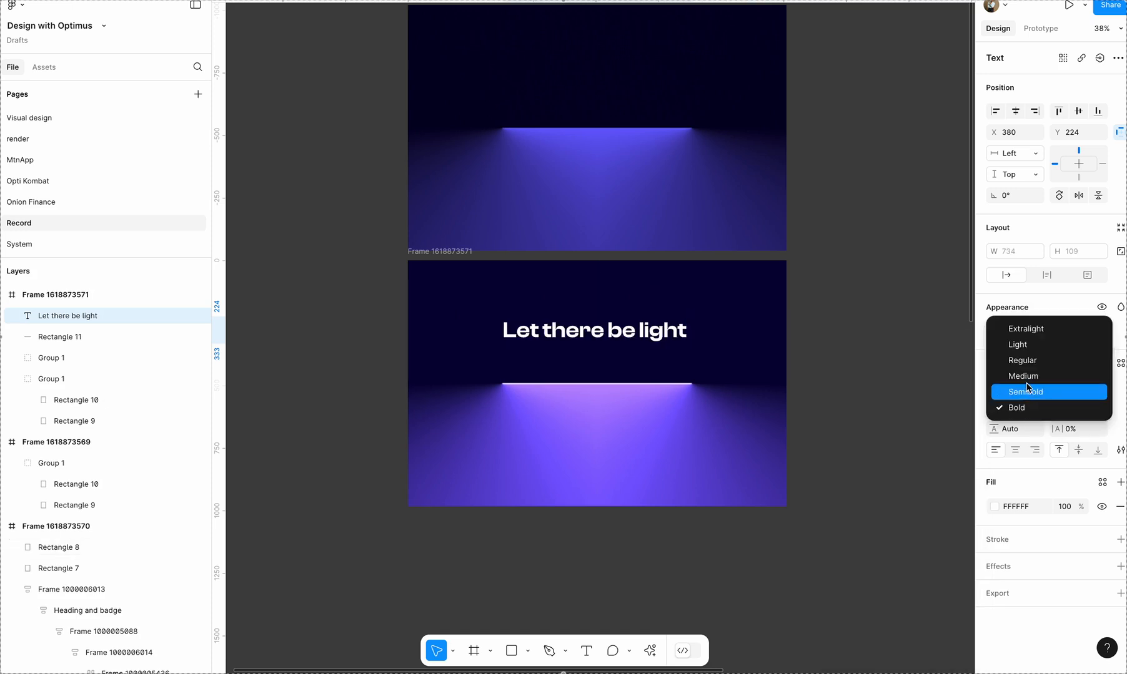
{"action": "left_click", "coordinate": [1030, 377]}
{"action": "left_click", "coordinate": [1015, 110]}
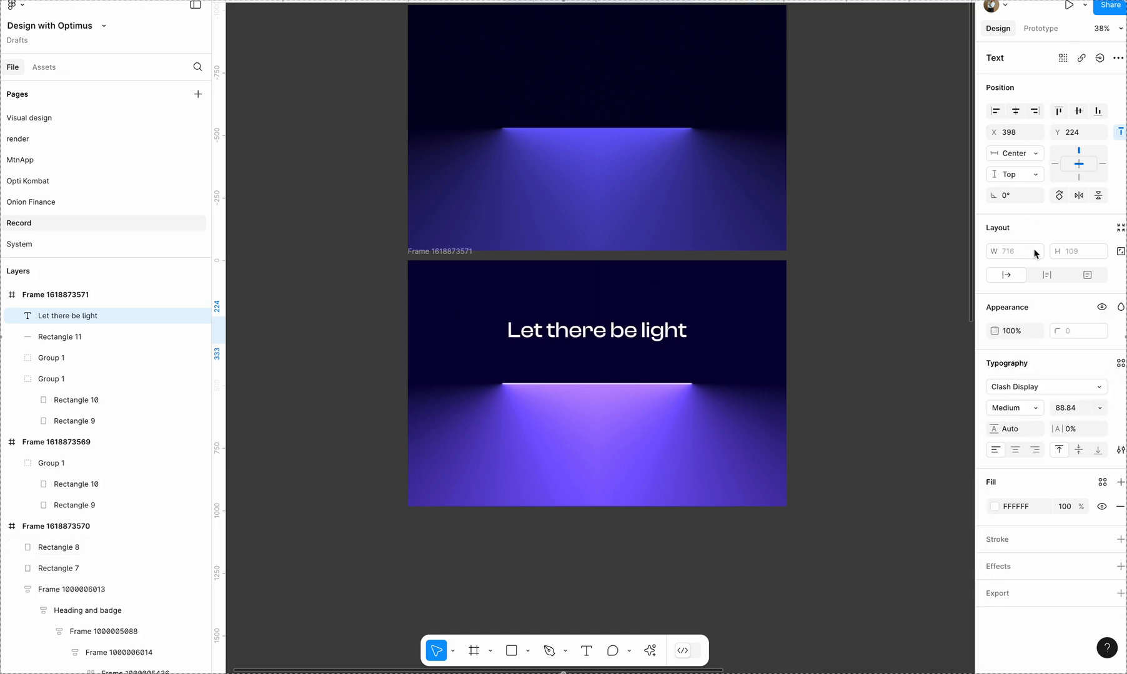
{"action": "left_click", "coordinate": [1036, 411]}
{"action": "left_click", "coordinate": [1029, 422]}
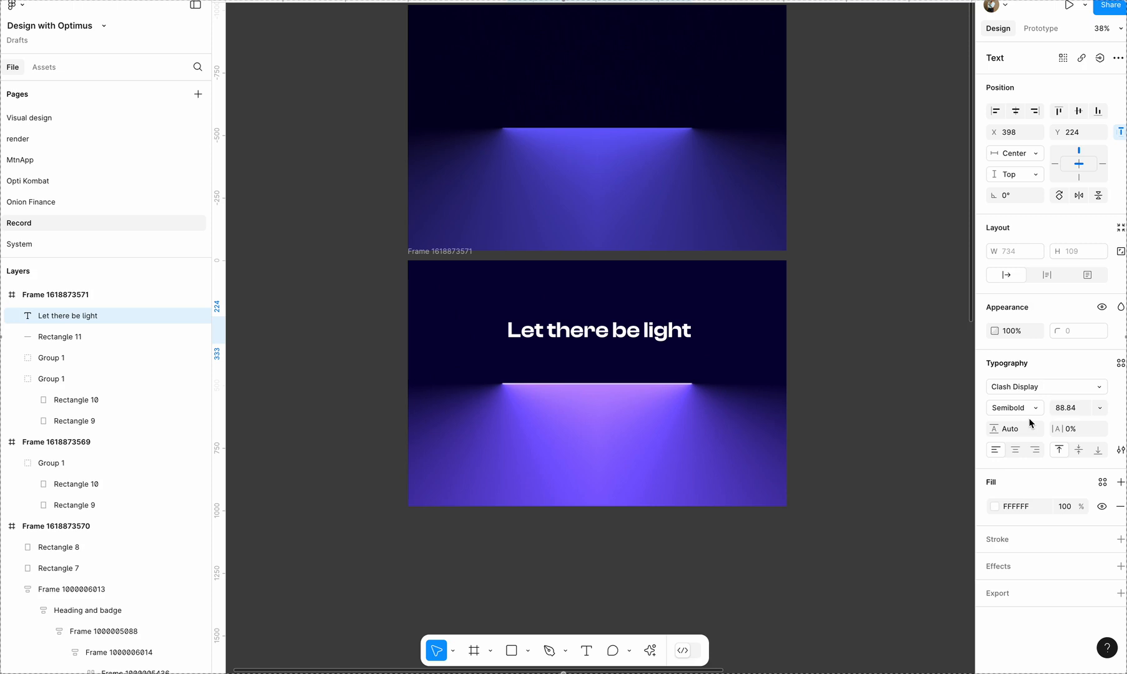
- Give the headline a linear gradient fill with an added grey stop at 0% and the white FFFFFF stop at 50%
{"action": "left_click", "coordinate": [995, 507]}
{"action": "left_click", "coordinate": [849, 345]}
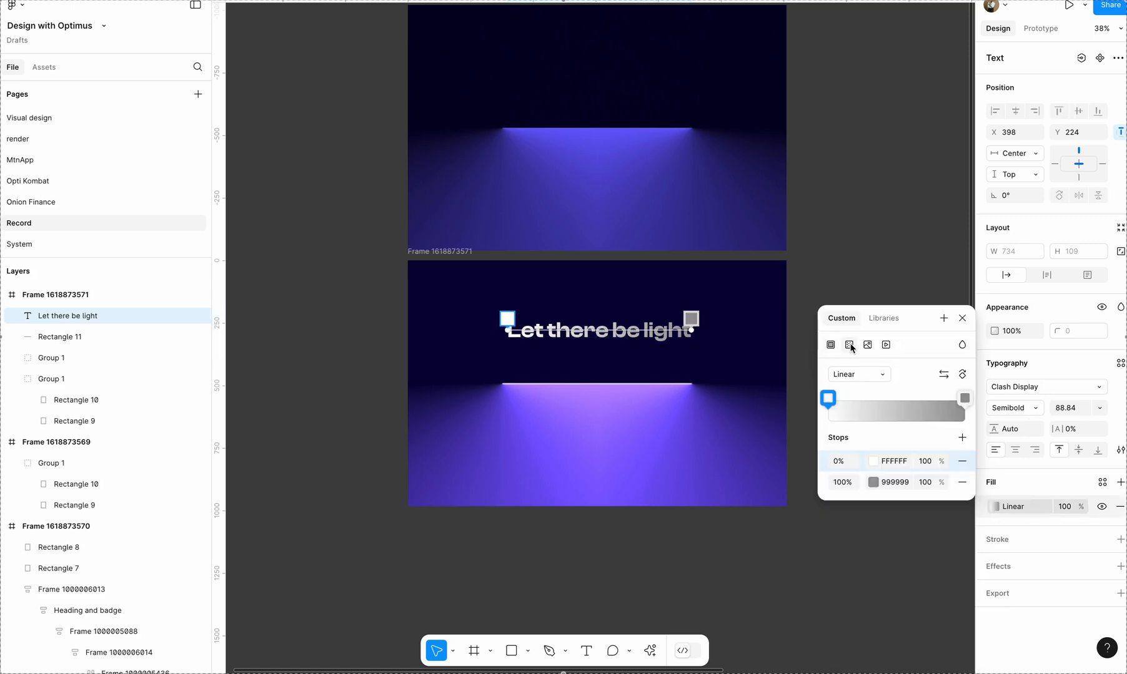
{"action": "mouse_move", "coordinate": [829, 399]}
{"action": "left_mouse_down"}
{"action": "mouse_move", "coordinate": [878, 398]}
{"action": "mouse_move", "coordinate": [825, 405]}
{"action": "left_mouse_up"}
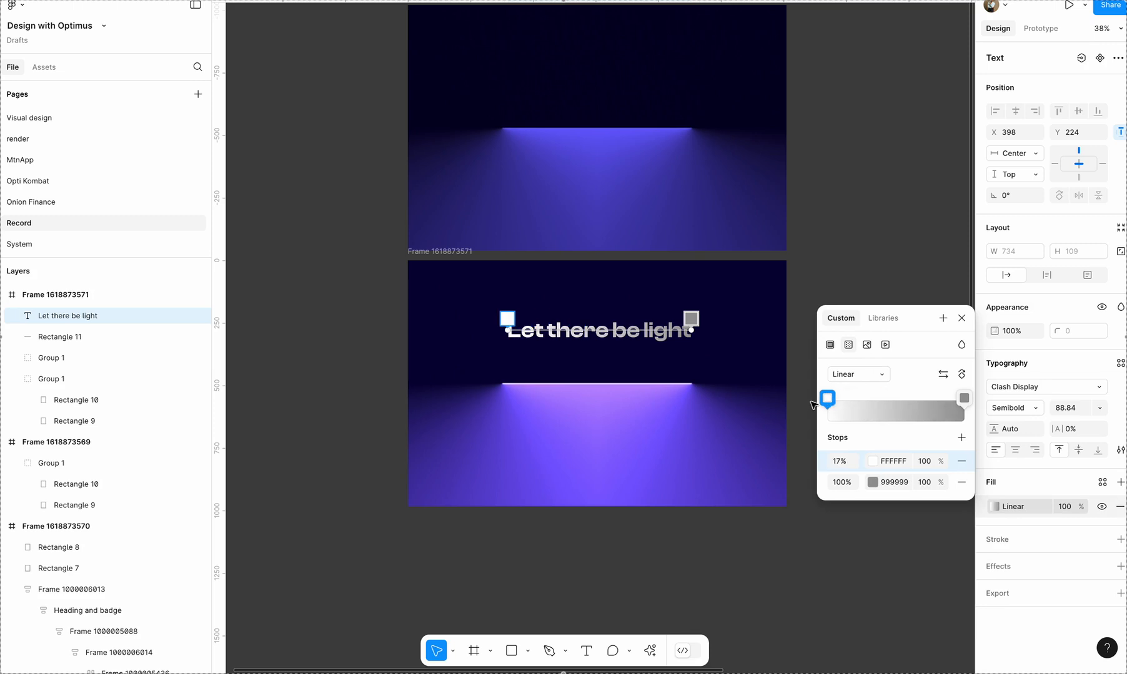
{"action": "left_click", "coordinate": [900, 406]}
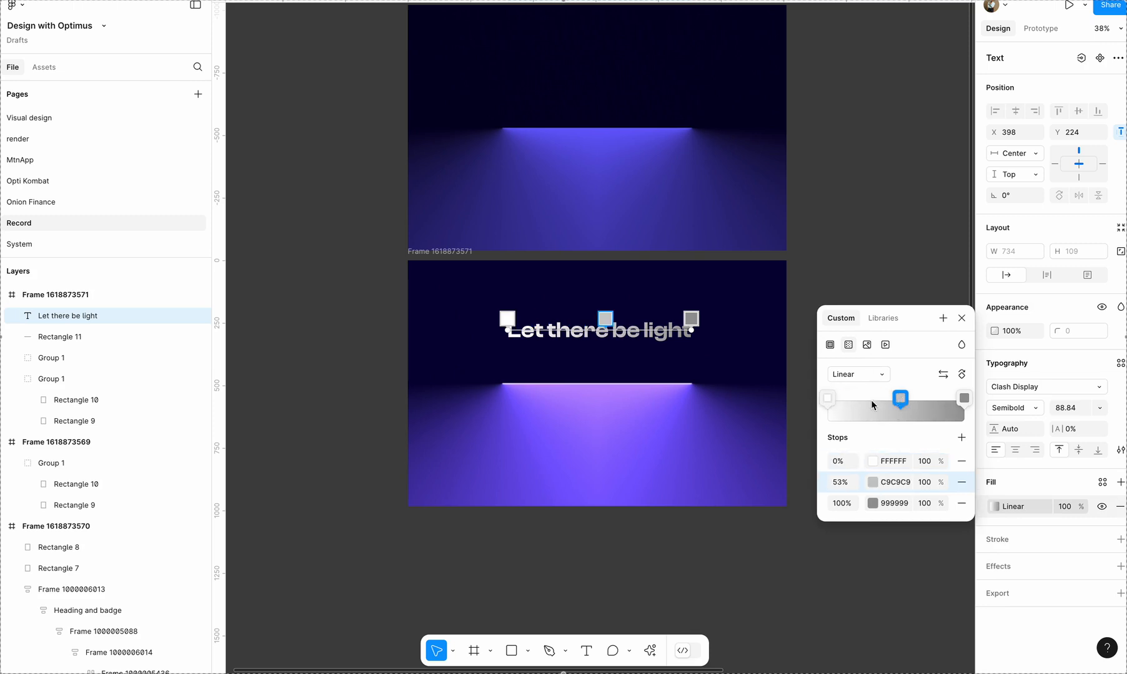
{"action": "left_click_drag", "start_coordinate": [900, 399], "coordinate": [815, 403]}
- Darken the headline gradient's 0% stop to grey 787878 and copy that colour to the 100% stop
{"action": "left_click", "coordinate": [872, 461]}
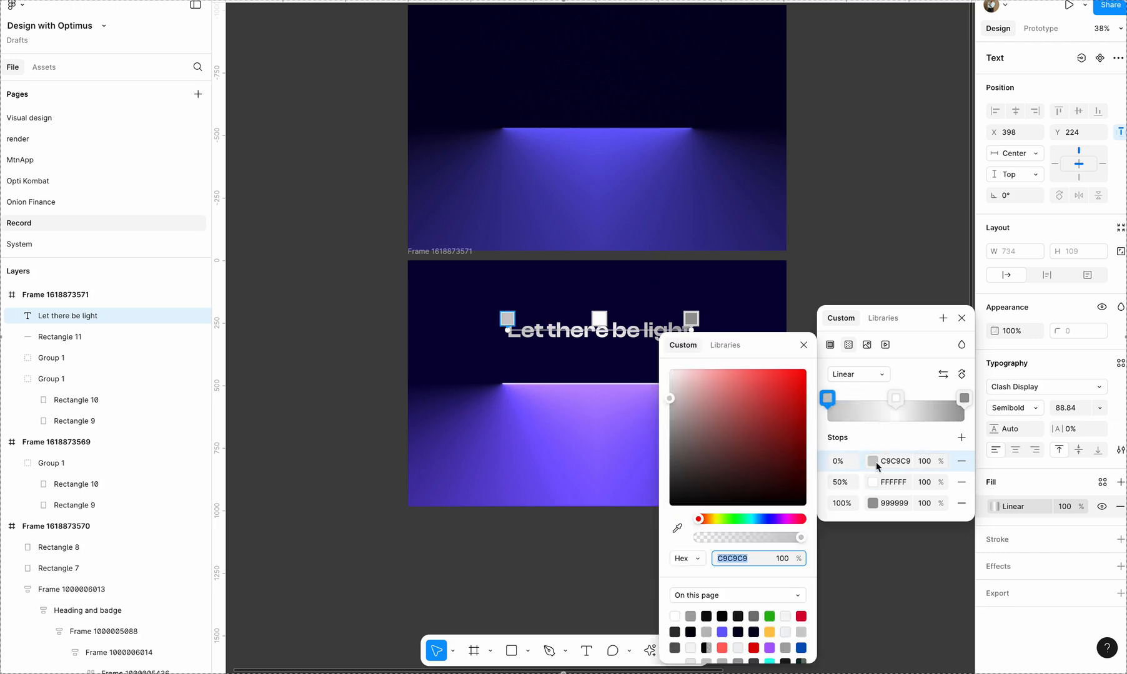
{"action": "left_click", "coordinate": [672, 396]}
{"action": "left_click_drag", "start_coordinate": [672, 415], "coordinate": [667, 440]}
{"action": "left_click", "coordinate": [901, 461]}
{"action": "key", "text": "super+c"}
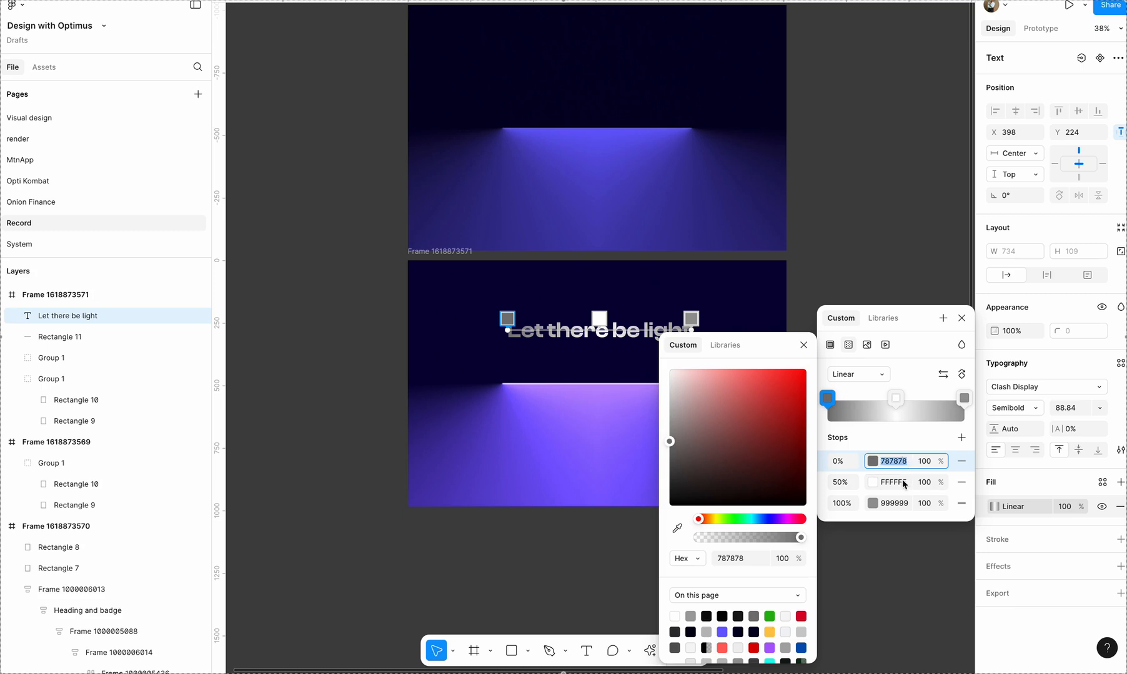
{"action": "left_click", "coordinate": [901, 504]}
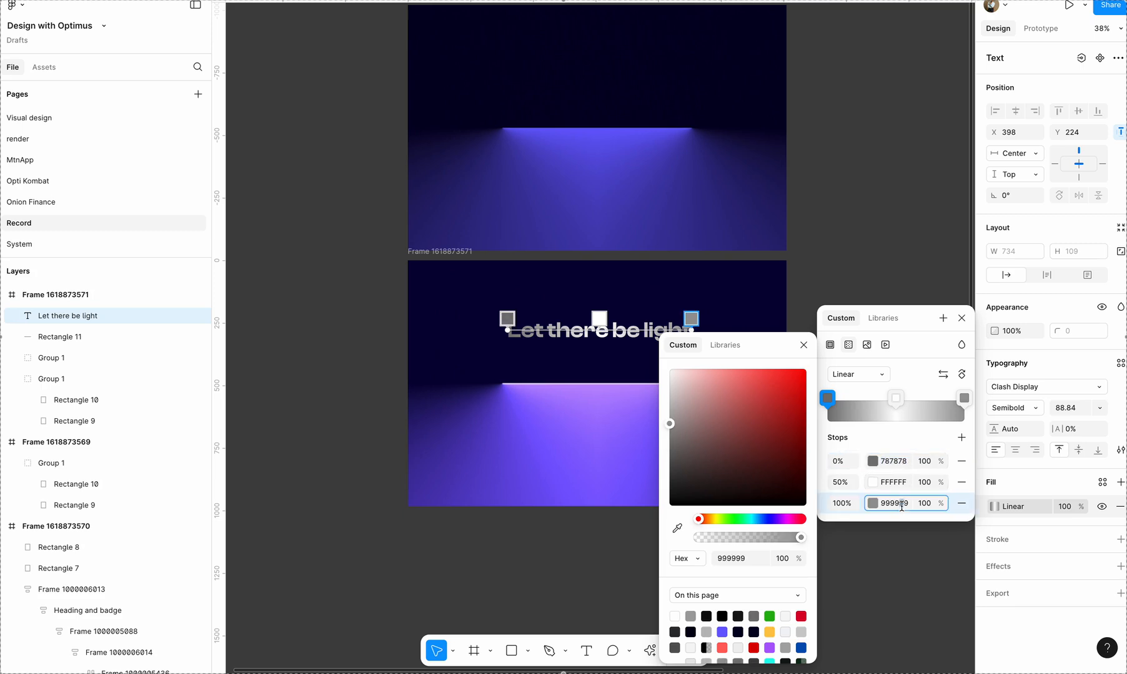
{"action": "key", "text": "super+v"}
{"action": "key", "text": "Return"}
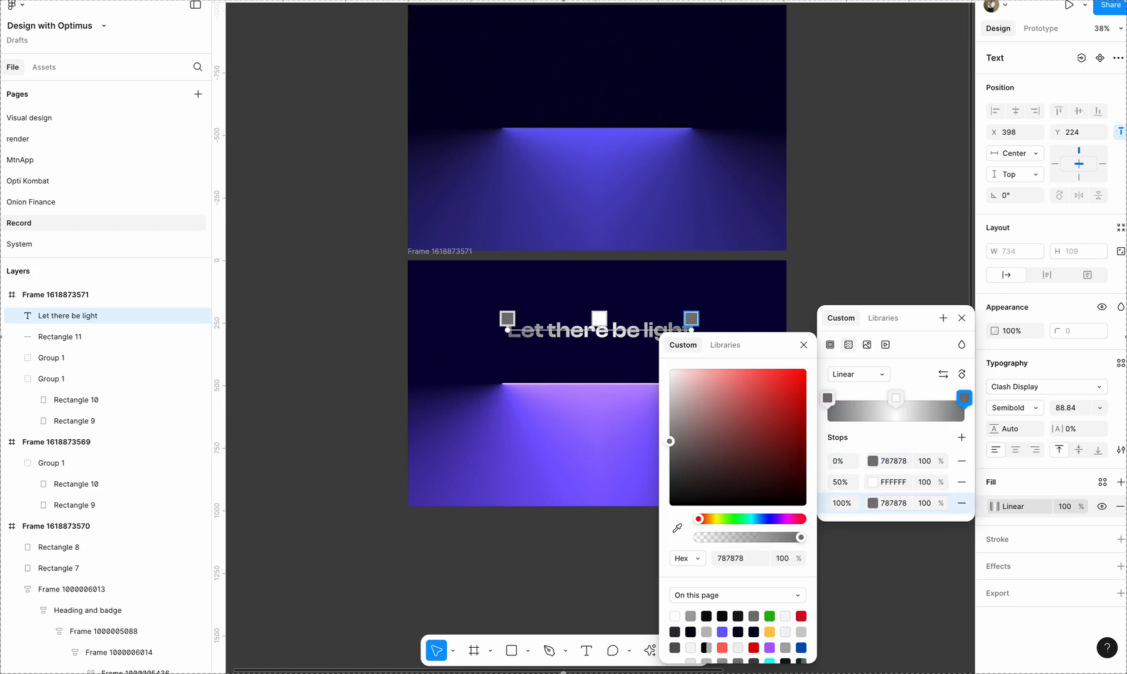
{"action": "left_click", "coordinate": [944, 244]}
{"action": "left_click", "coordinate": [868, 295]}
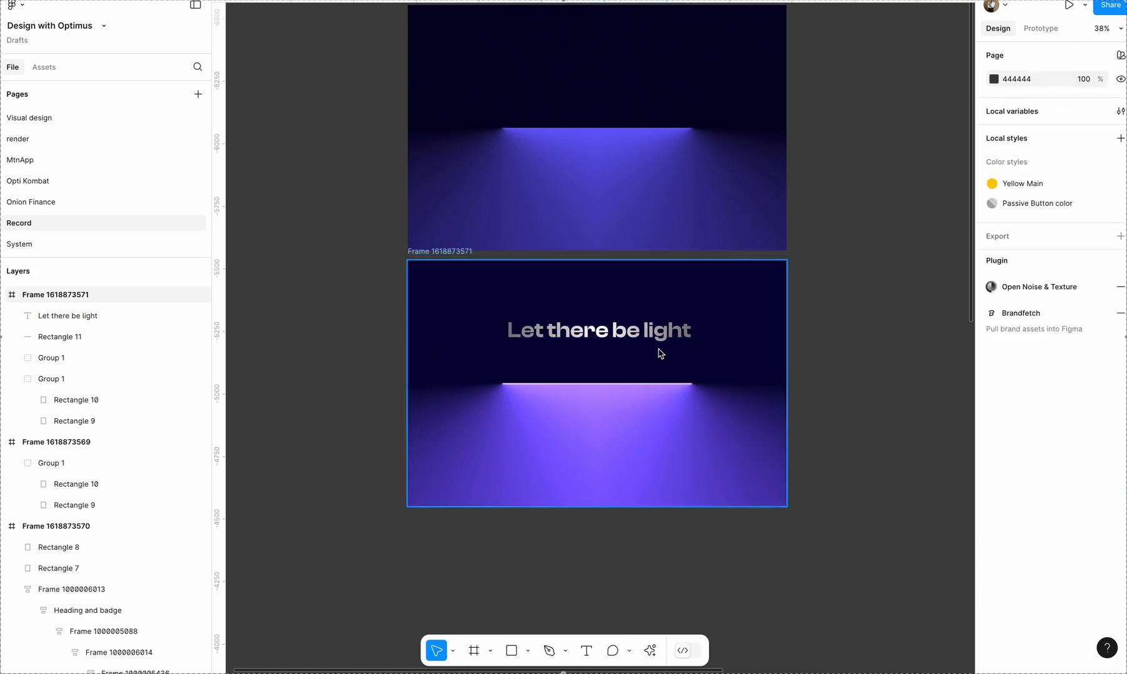
- Move the "Let there be light" headline up to Y 195, keeping it at X 398
{"action": "double_click", "coordinate": [638, 336]}
{"action": "key", "text": "Escape"}
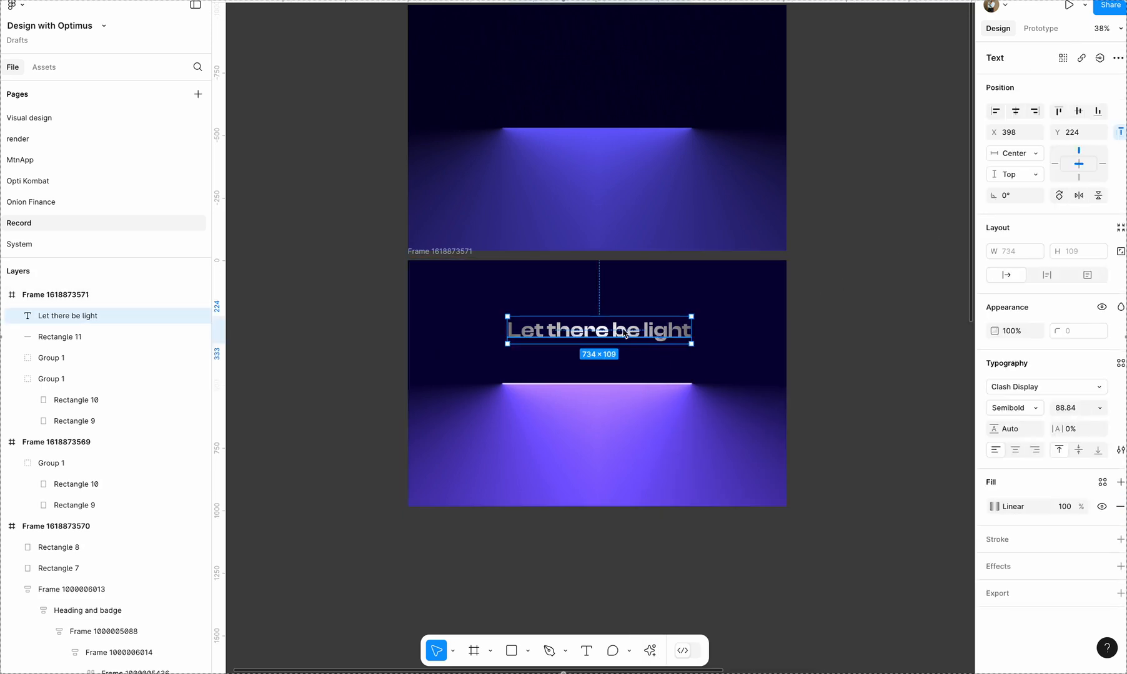
{"action": "left_click_drag", "start_coordinate": [620, 330], "coordinate": [662, 330]}
- Add the text "Let's Explore" between the headline and the light line in the lower frame
{"action": "scroll", "coordinate": [662, 331], "scroll_direction": "up", "scroll_amount": 3}
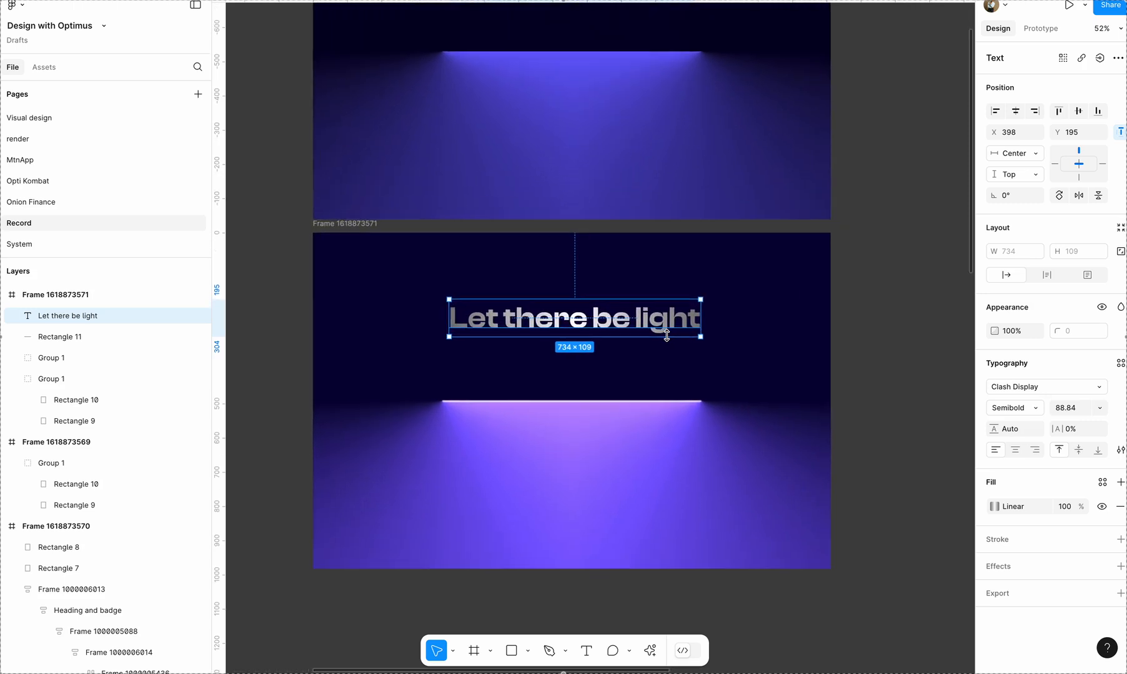
{"action": "key", "text": "t"}
{"action": "left_click", "coordinate": [491, 369]}
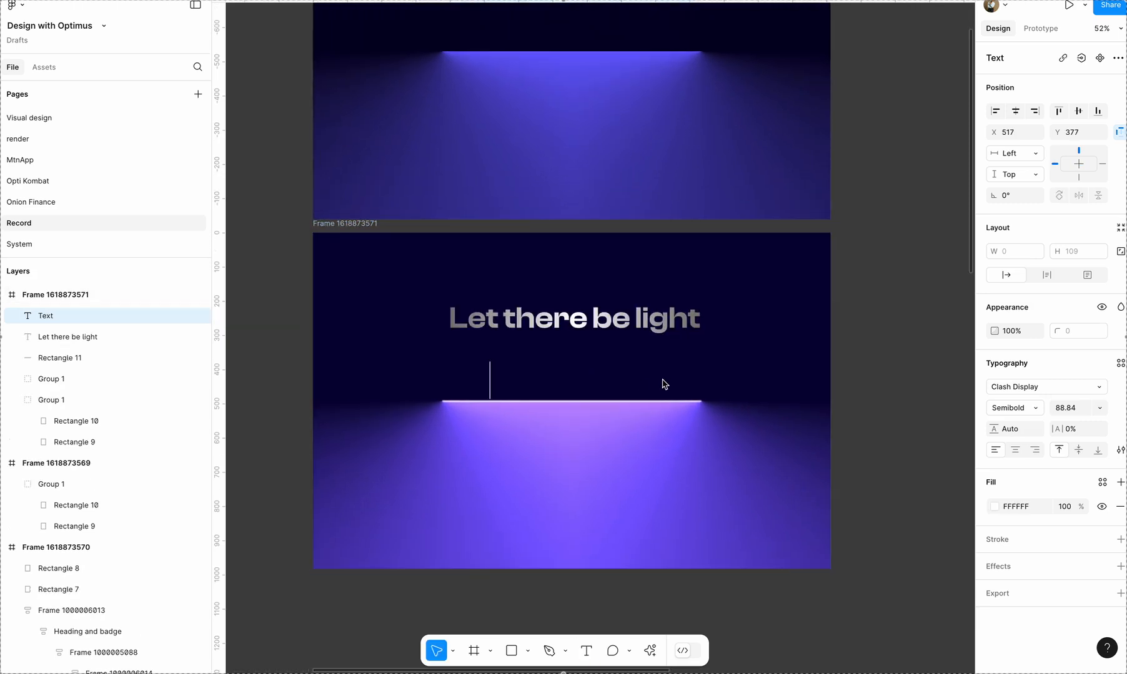
{"action": "type", "text": "Explore"}
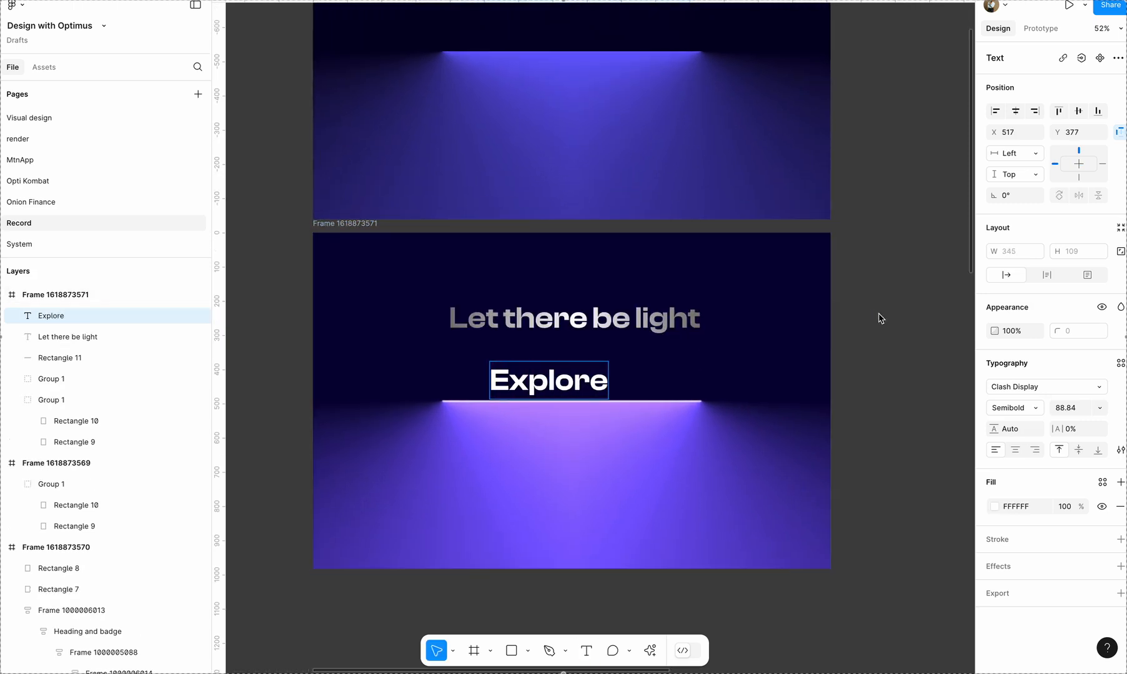
{"action": "key", "text": "Escape"}
{"action": "key", "text": "Return"}
{"action": "key", "text": "Left"}
{"action": "type", "text": "Let"}
{"action": "type", "text": "'s"}
{"action": "key", "text": "Escape"}
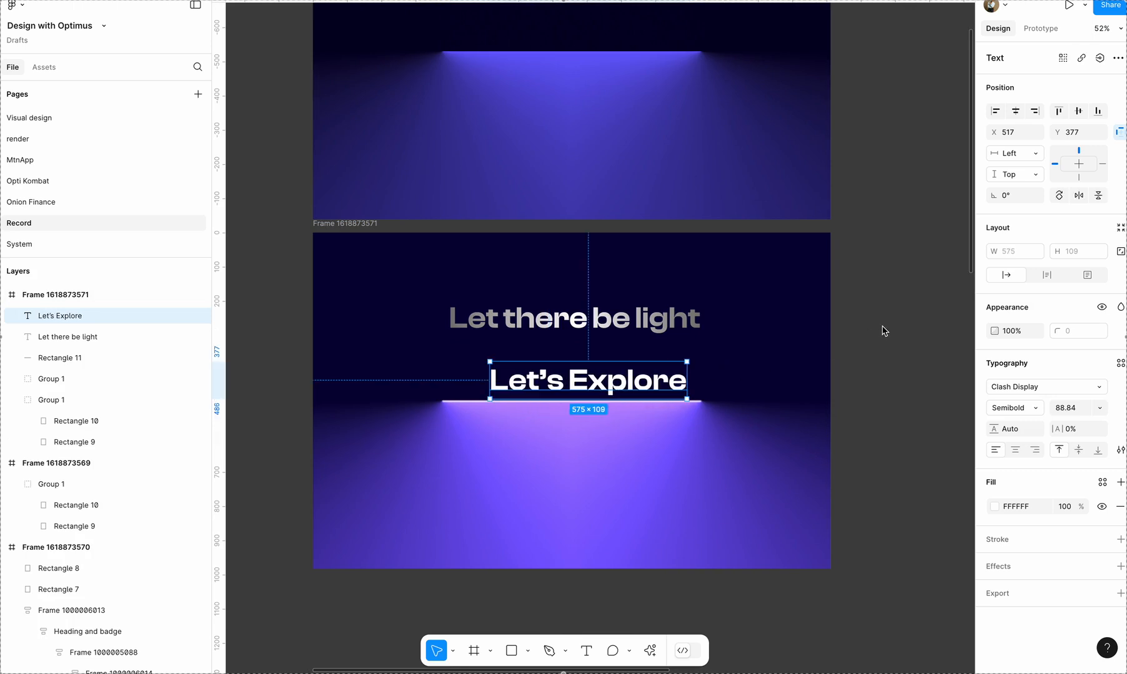
{"action": "left_click", "coordinate": [884, 331]}
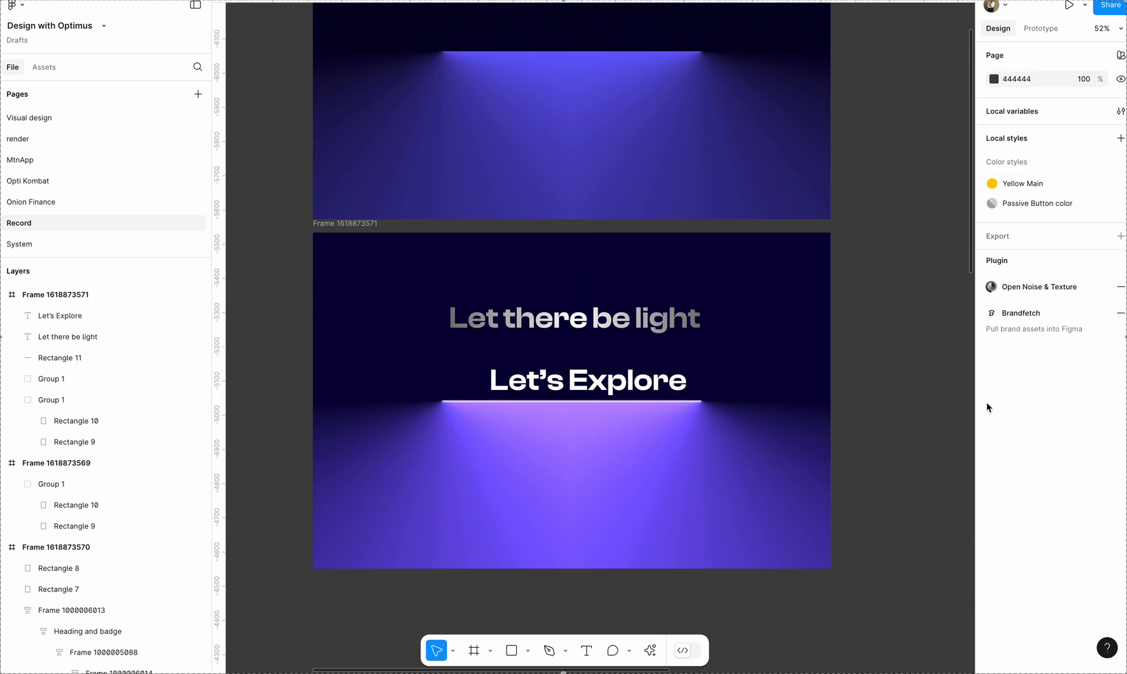
- Set the "Let's Explore" text to Regular weight and move it up directly beneath the headline
{"action": "left_click", "coordinate": [672, 387]}
{"action": "left_click", "coordinate": [1023, 409]}
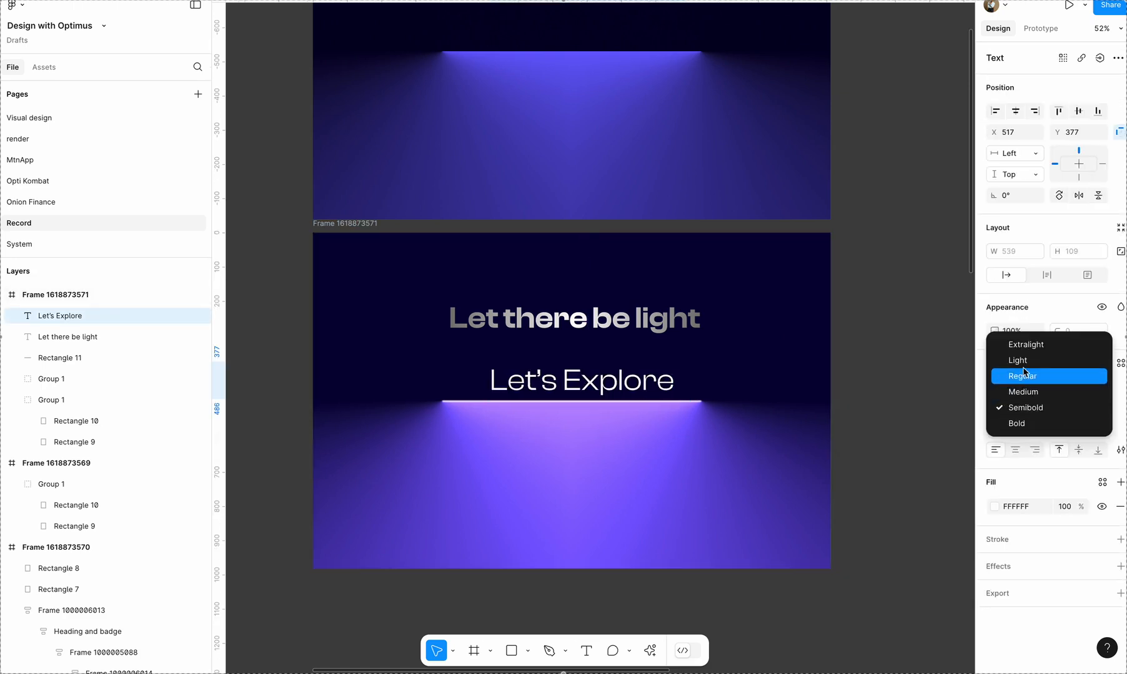
{"action": "left_click", "coordinate": [1034, 374]}
{"action": "left_click_drag", "start_coordinate": [607, 373], "coordinate": [604, 364]}
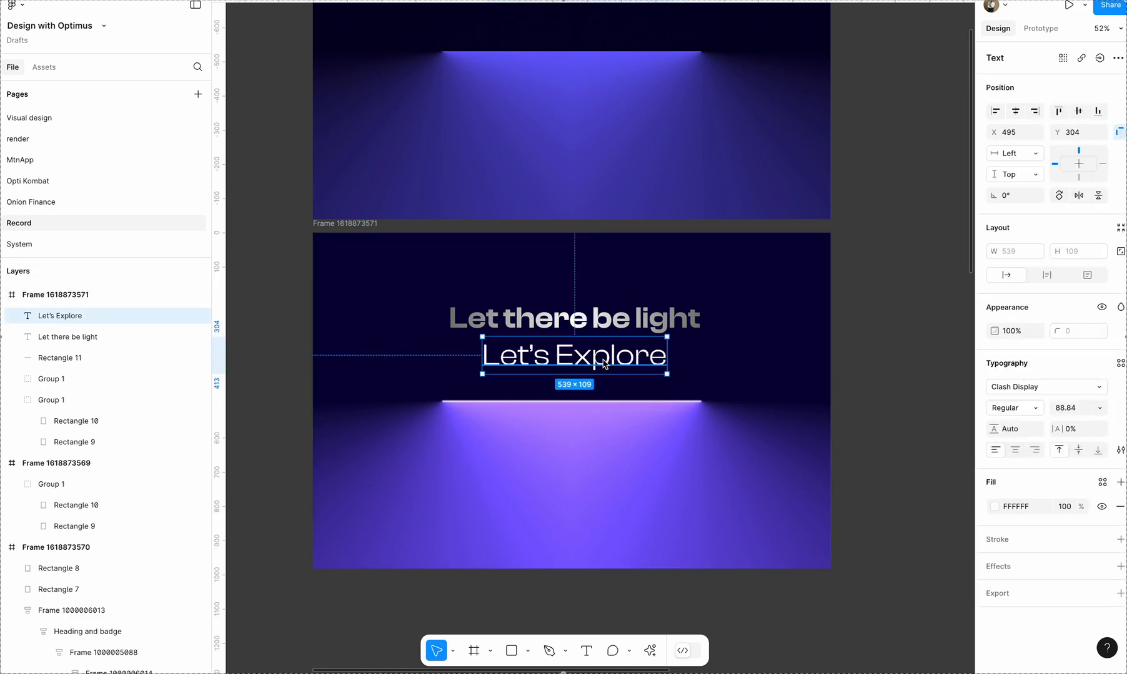
- Set the "Let's Explore" font size to 32 and centre the text under the headline at X 668, Y 333
{"action": "left_click", "coordinate": [1073, 407]}
{"action": "type", "text": "32"}
{"action": "key", "text": "Return"}
{"action": "left_click_drag", "start_coordinate": [525, 349], "coordinate": [585, 358]}
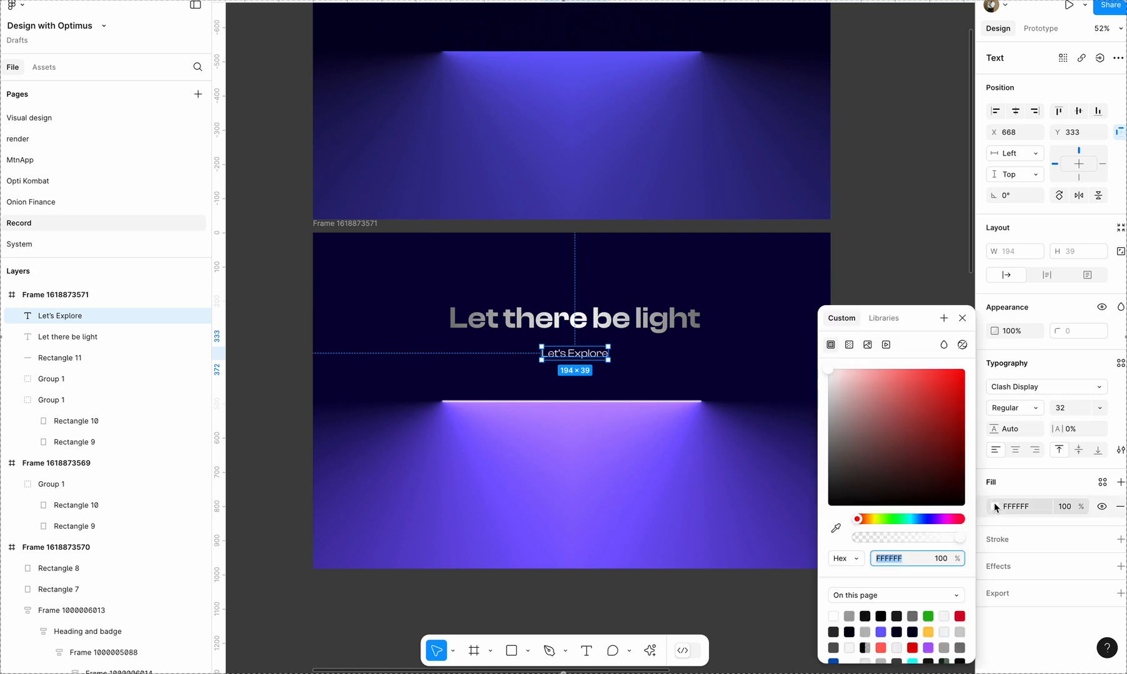
- Change the "Let's Explore" text fill to light grey B5B5B5
{"action": "left_click", "coordinate": [994, 506]}
{"action": "left_click_drag", "start_coordinate": [830, 370], "coordinate": [827, 409]}
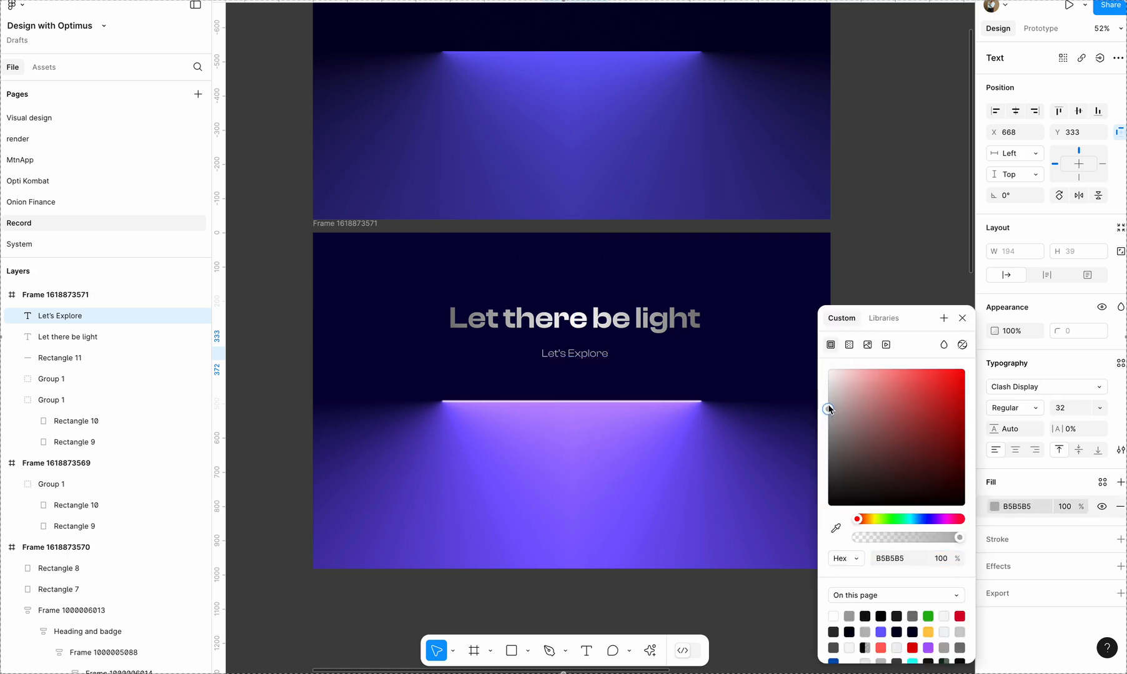
{"action": "left_click", "coordinate": [896, 256]}
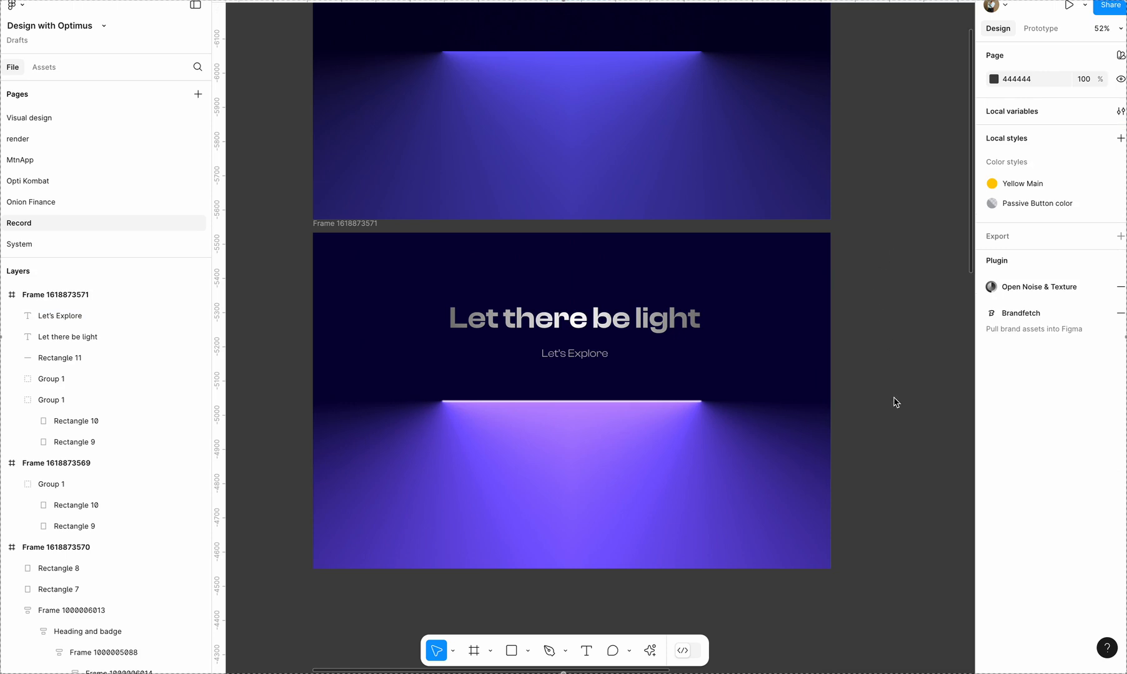
- Move the "Let there be light" frame directly to the right of the "Tubelight Effect" frame, at about X 26032, Y -6063
{"action": "left_click", "coordinate": [576, 407]}
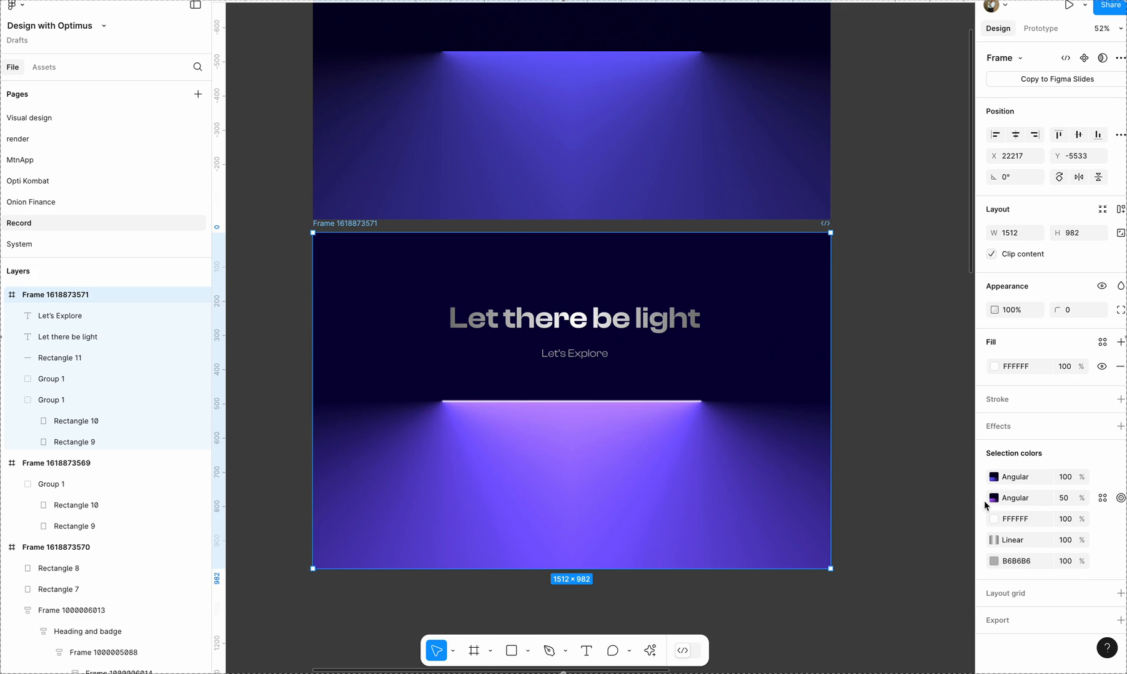
{"action": "scroll", "coordinate": [651, 386], "scroll_direction": "right", "scroll_amount": 12}
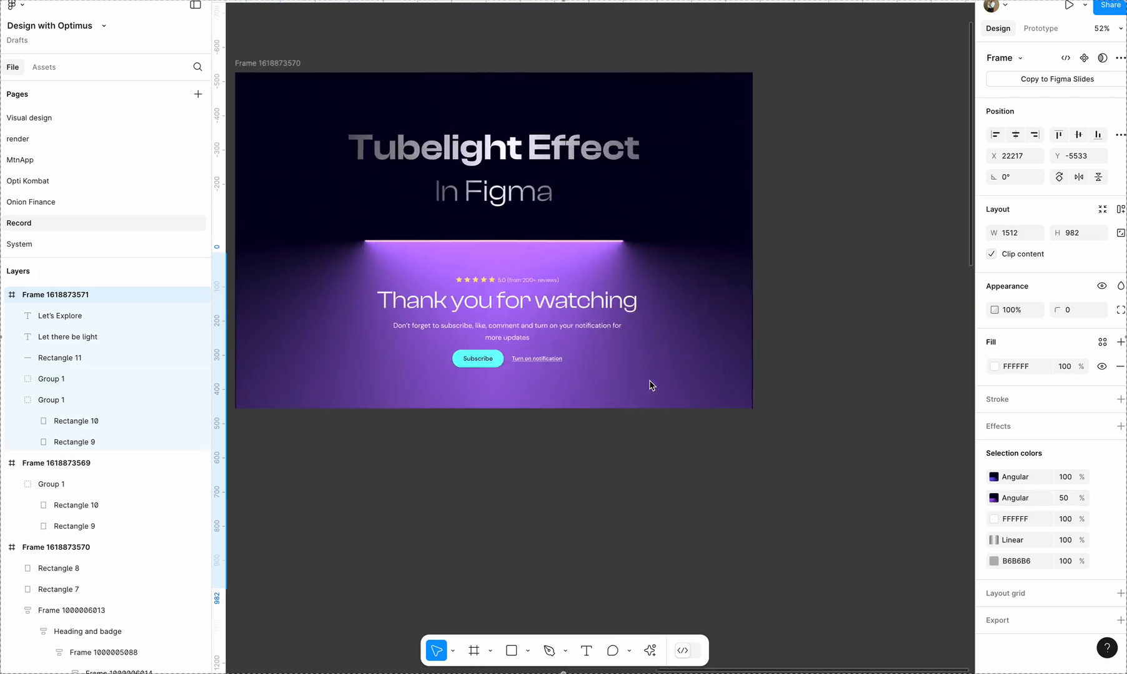
{"action": "scroll", "coordinate": [651, 386], "scroll_direction": "up", "scroll_amount": 1}
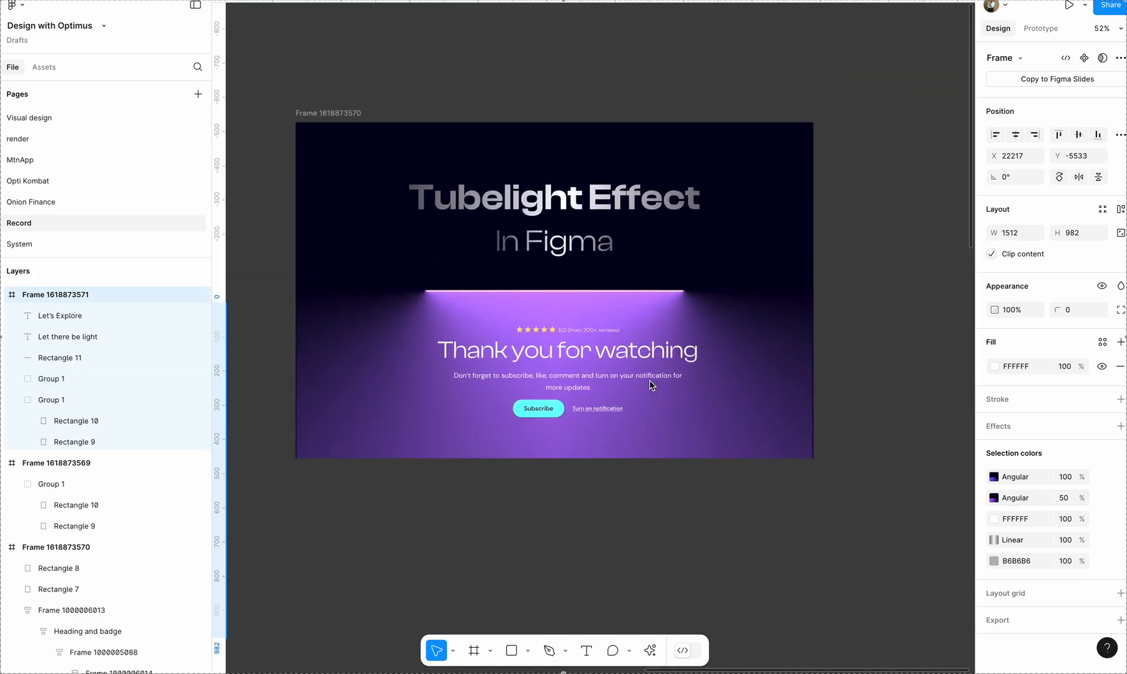
{"action": "scroll", "coordinate": [491, 121], "scroll_direction": "up", "scroll_amount": 3}
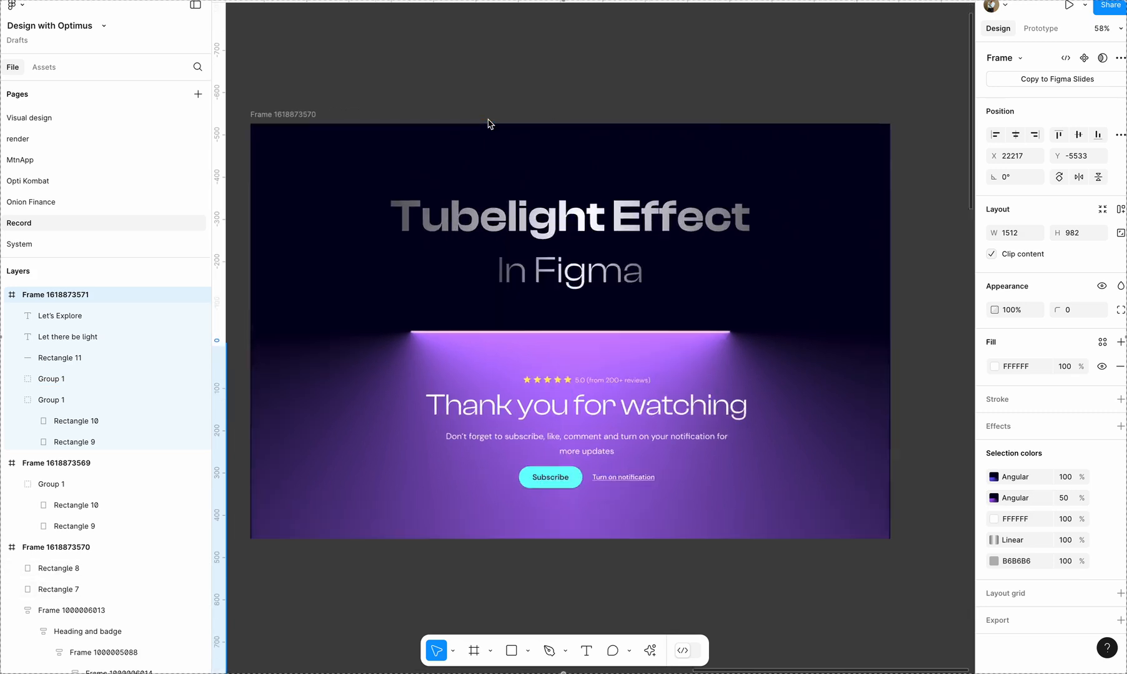
{"action": "scroll", "coordinate": [490, 123], "scroll_direction": "down", "scroll_amount": 10}
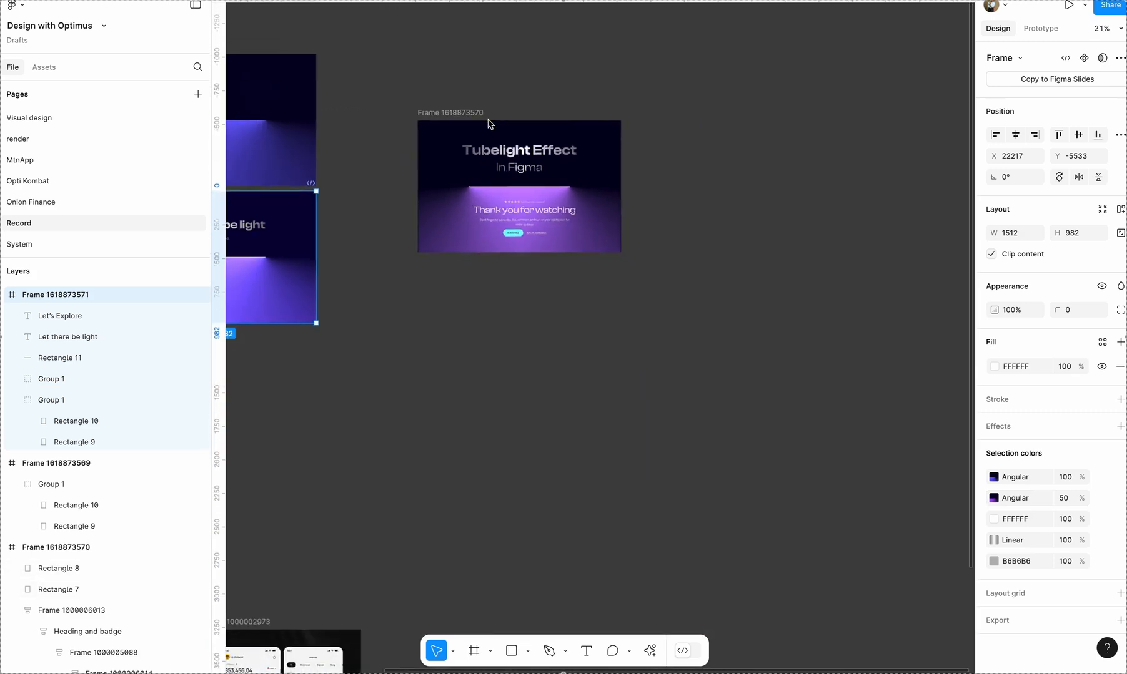
{"action": "scroll", "coordinate": [489, 123], "scroll_direction": "left", "scroll_amount": 3}
{"action": "scroll", "coordinate": [489, 123], "scroll_direction": "up", "scroll_amount": 1}
{"action": "left_click_drag", "start_coordinate": [319, 232], "coordinate": [795, 163]}
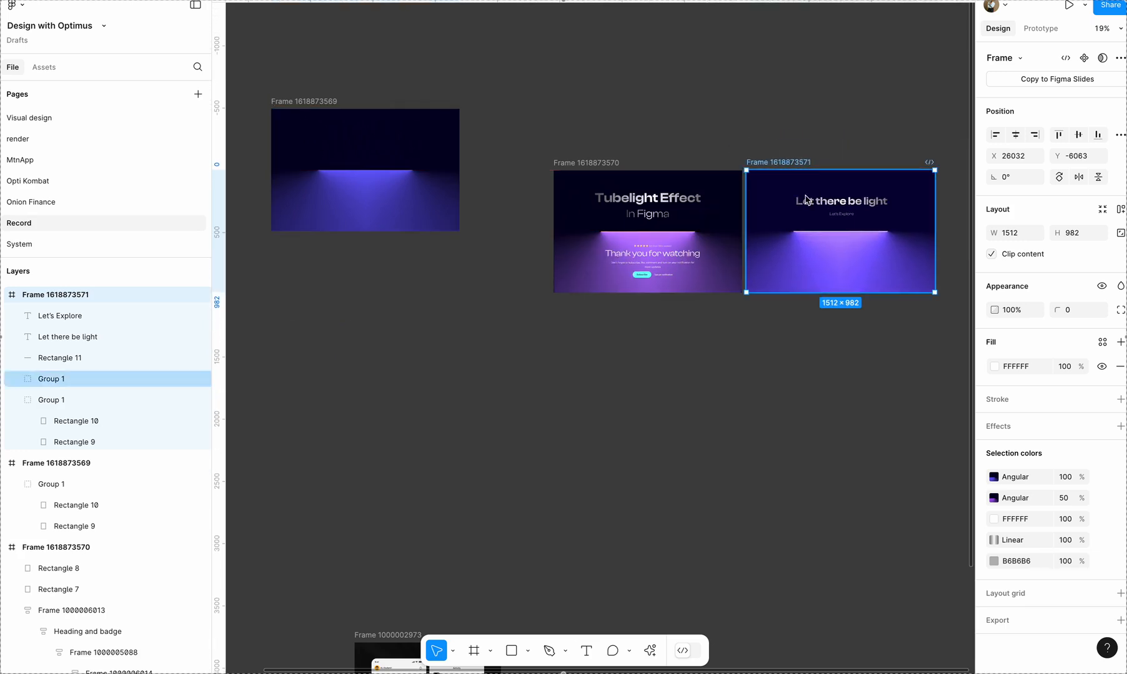
{"action": "scroll", "coordinate": [812, 207], "scroll_direction": "up", "scroll_amount": 4}
{"action": "scroll", "coordinate": [812, 206], "scroll_direction": "up", "scroll_amount": 1}
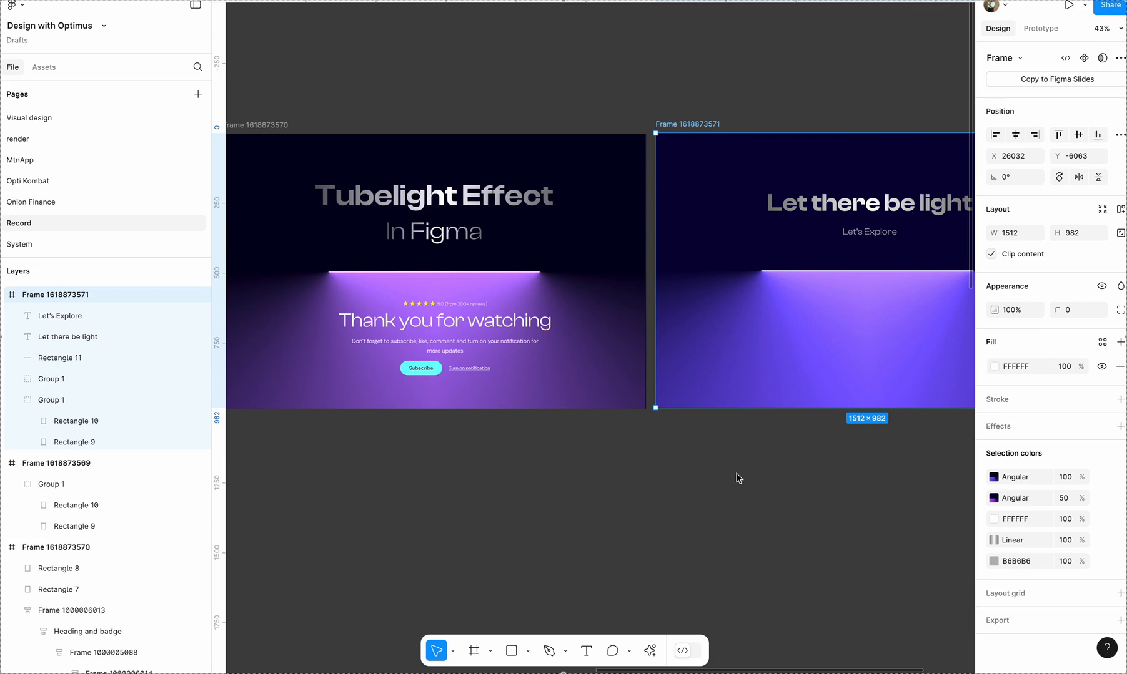
{"action": "scroll", "coordinate": [430, 355], "scroll_direction": "left", "scroll_amount": 2}
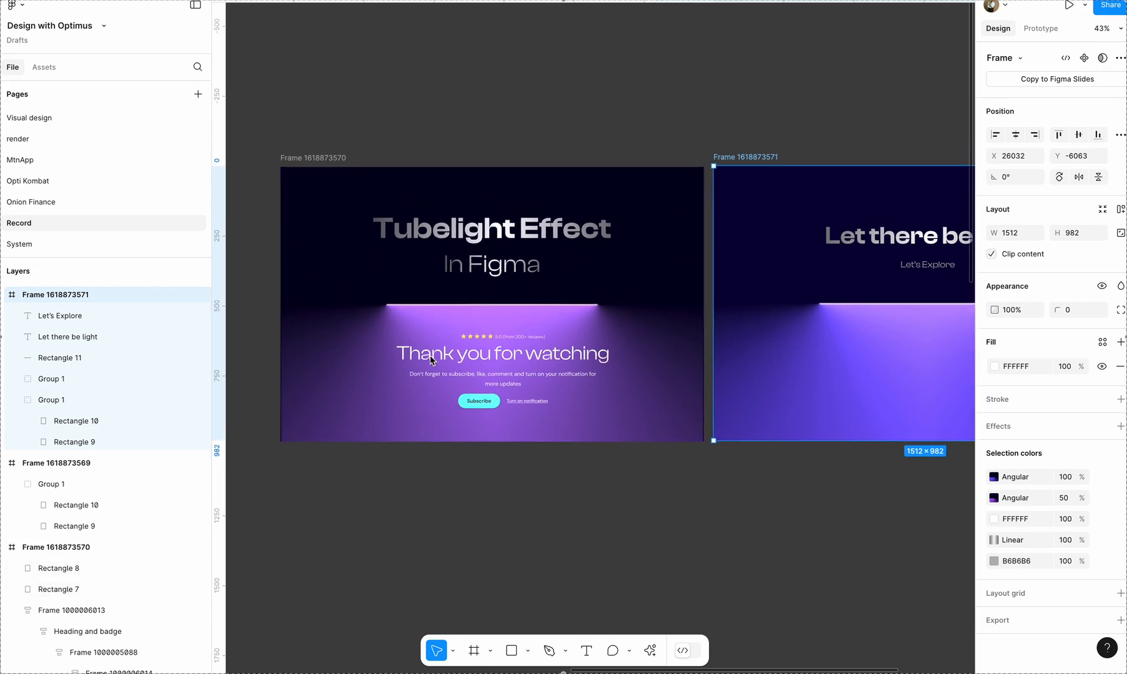
{"action": "scroll", "coordinate": [472, 374], "scroll_direction": "up", "scroll_amount": 3}
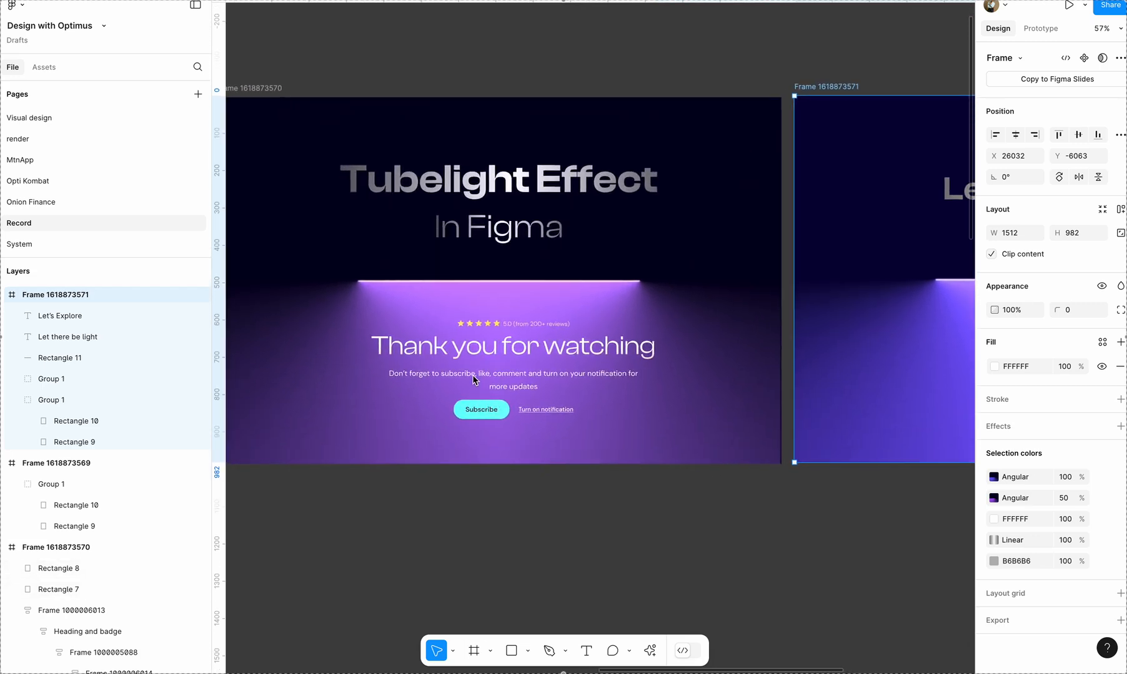